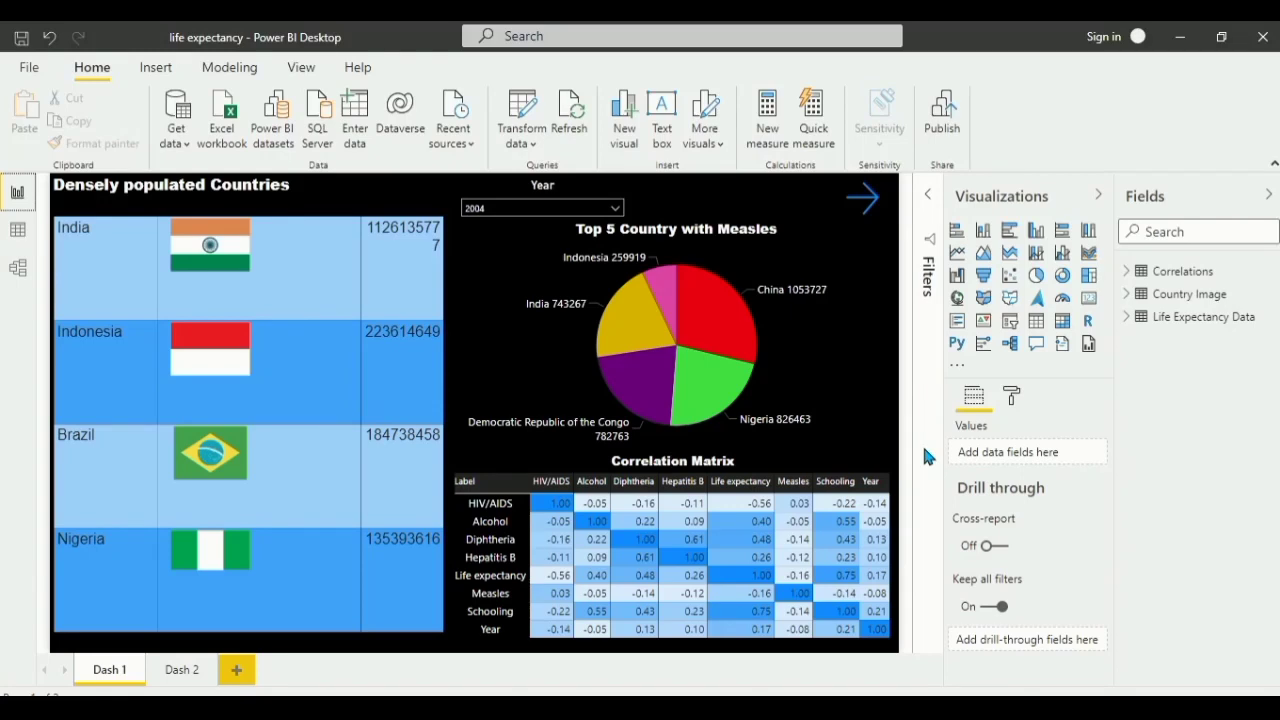
Step: Examine the Correlations, Country Image and Life Expectancy Data tables in the data model
{"action": "left_click", "coordinate": [17, 267]}
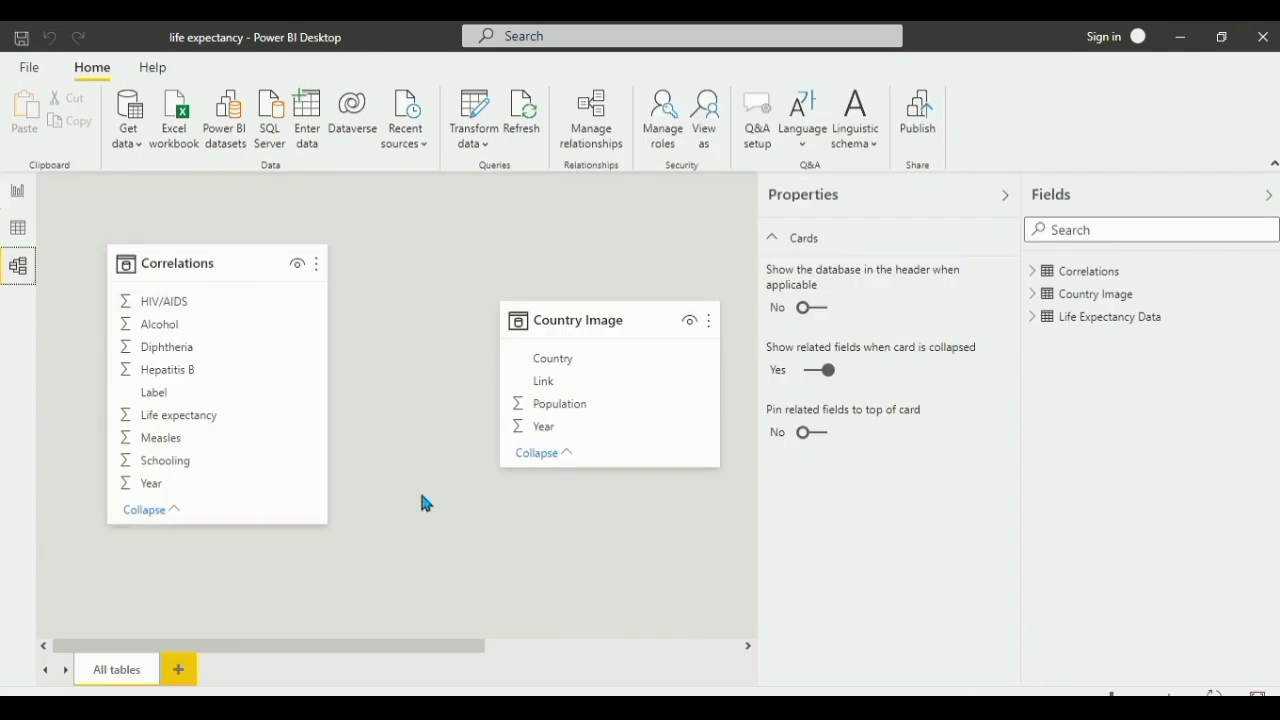
{"action": "left_click_drag", "start_coordinate": [371, 651], "coordinate": [343, 608]}
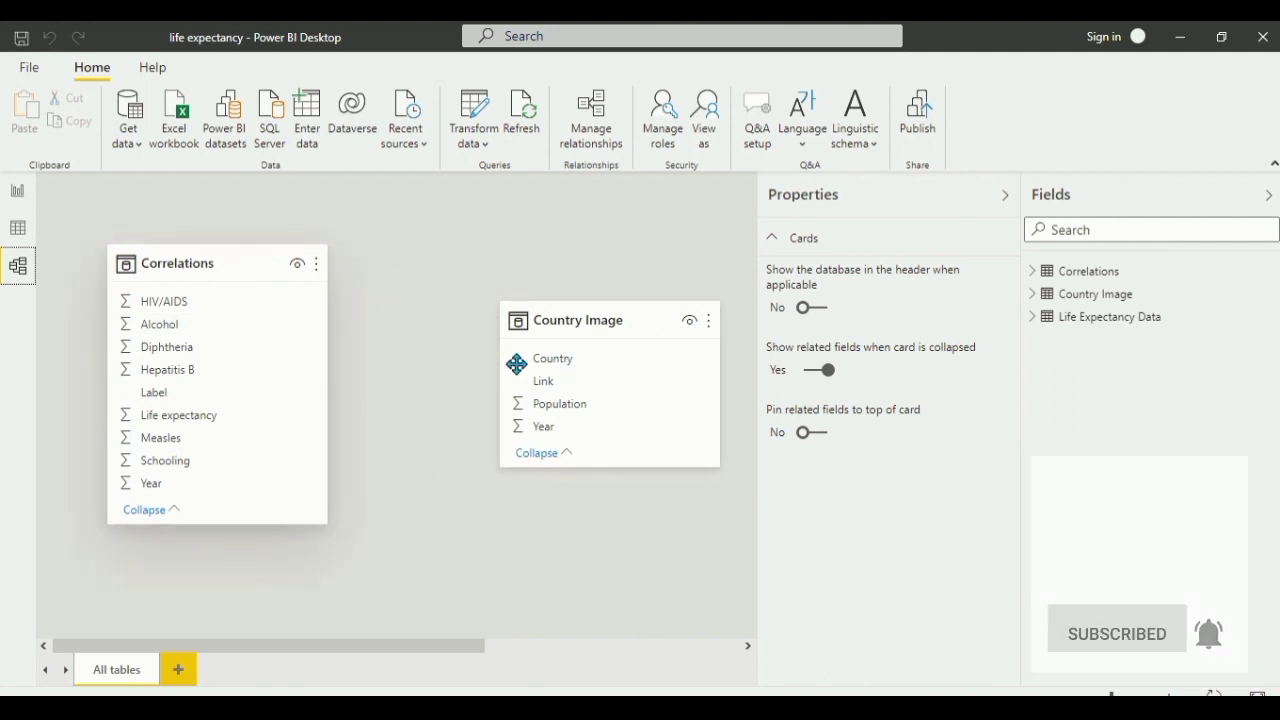
{"action": "left_click_drag", "start_coordinate": [443, 648], "coordinate": [651, 665]}
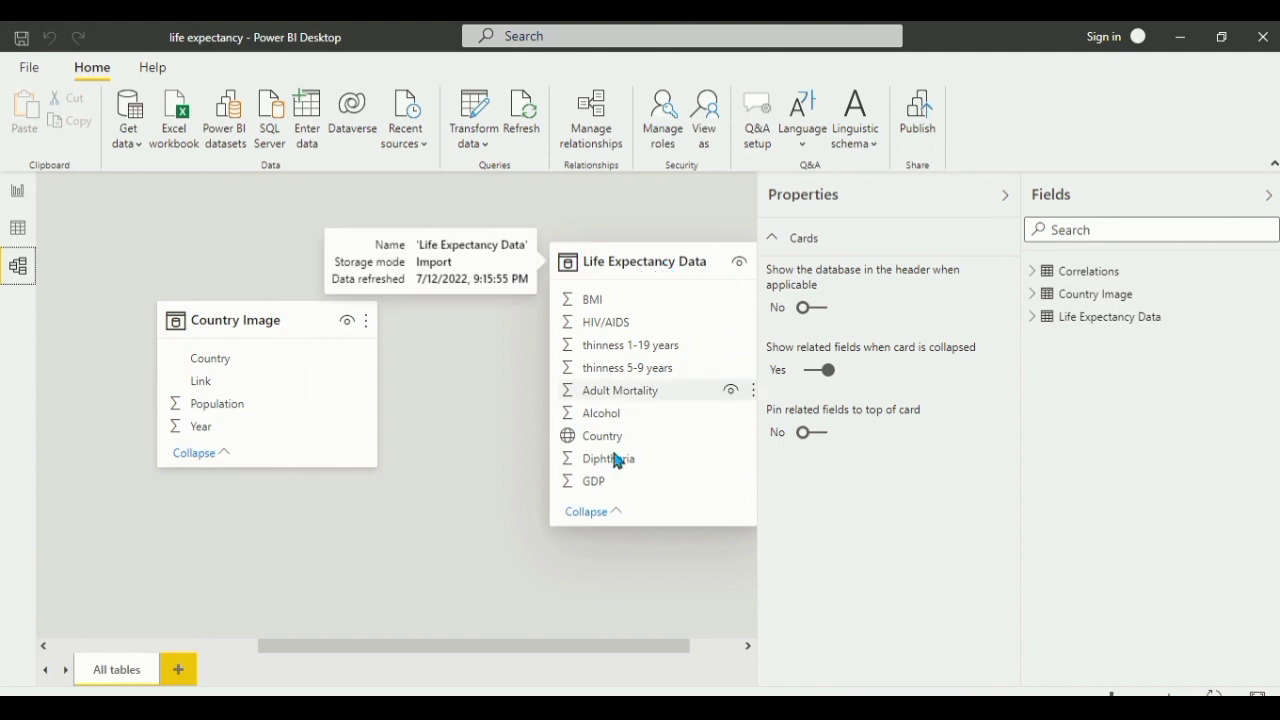
{"action": "left_click_drag", "start_coordinate": [526, 647], "coordinate": [430, 660]}
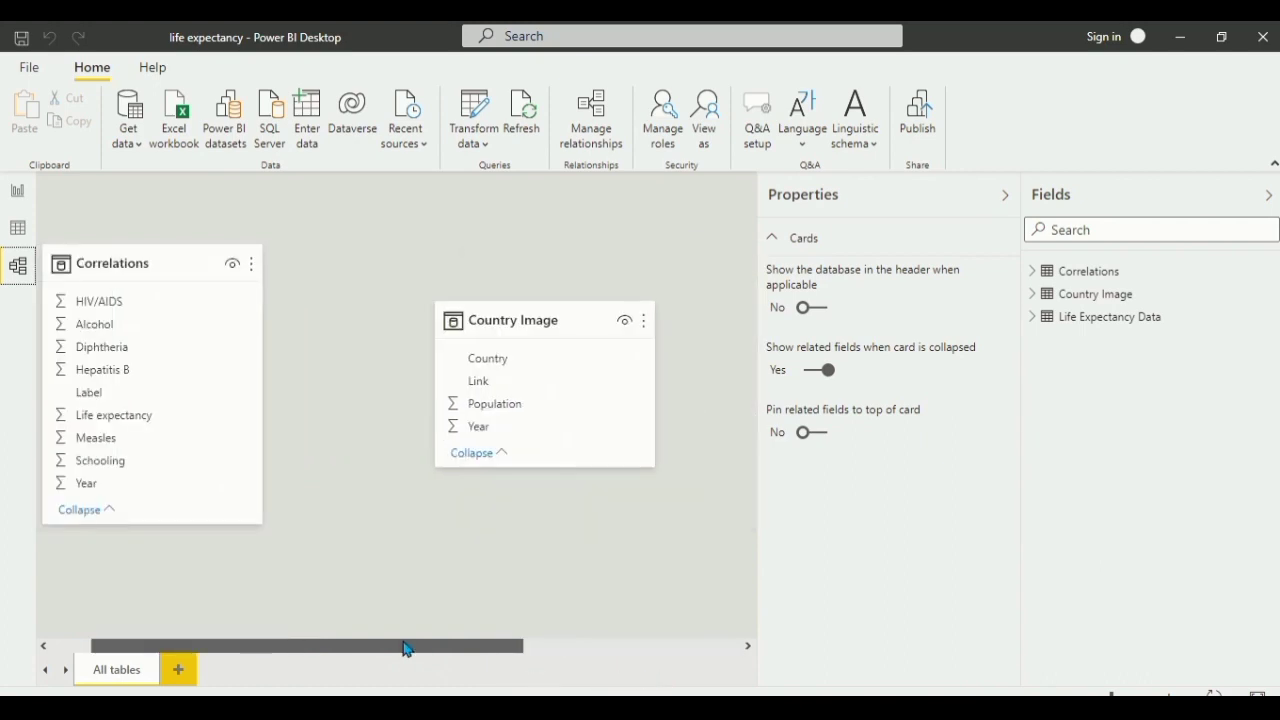
Step: View the Densely populated Countries table in focus mode and inspect its Country Image source fields and the Flag field's options
{"action": "left_click", "coordinate": [20, 193]}
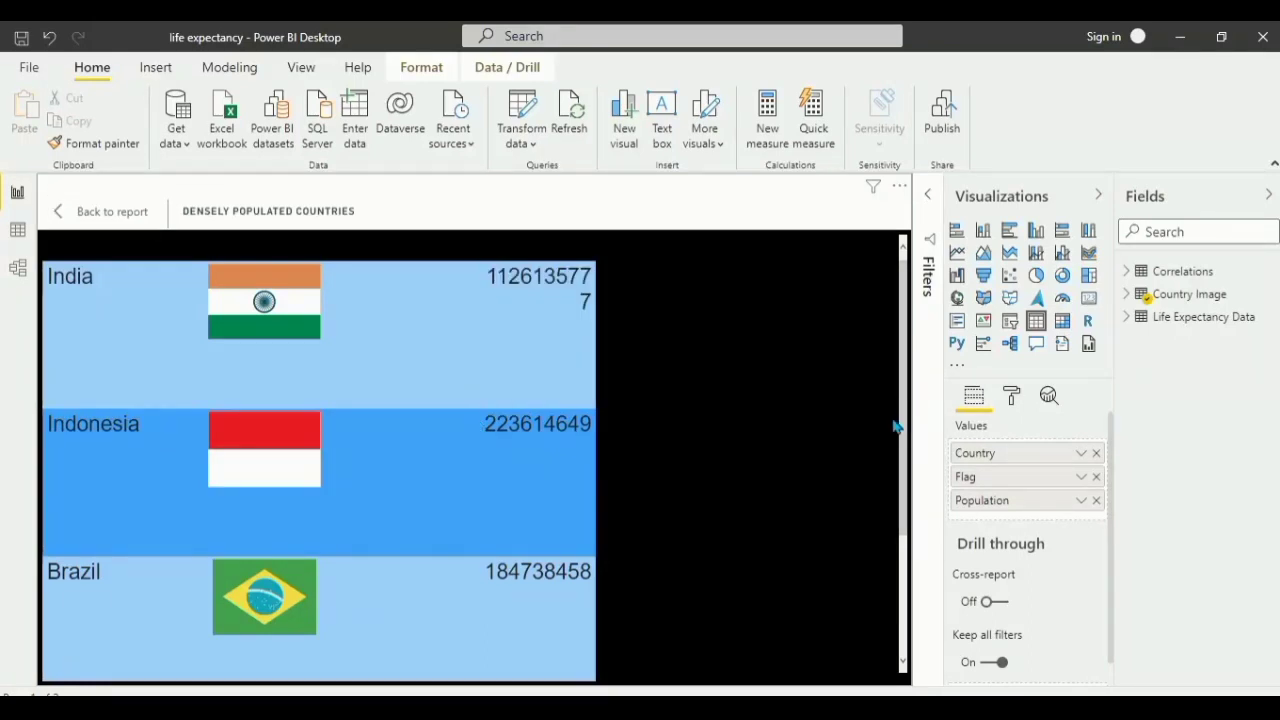
{"action": "left_click_drag", "start_coordinate": [897, 482], "coordinate": [914, 409]}
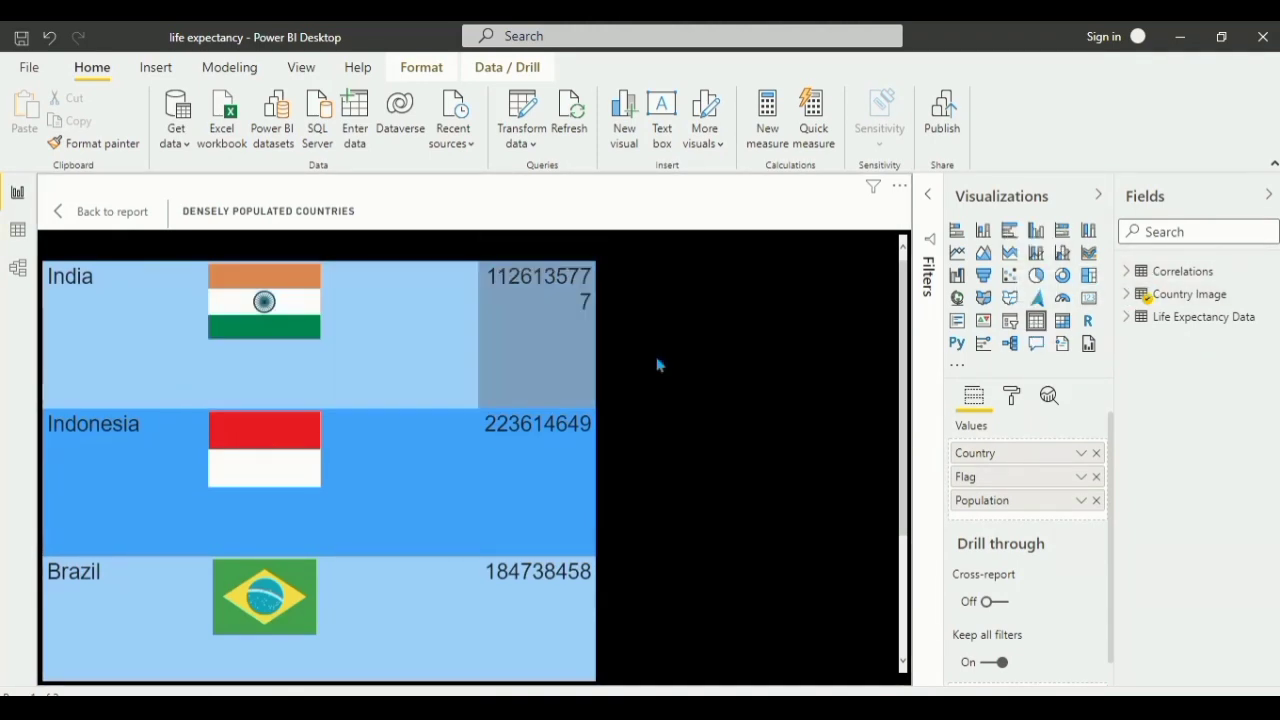
{"action": "left_click", "coordinate": [1127, 297]}
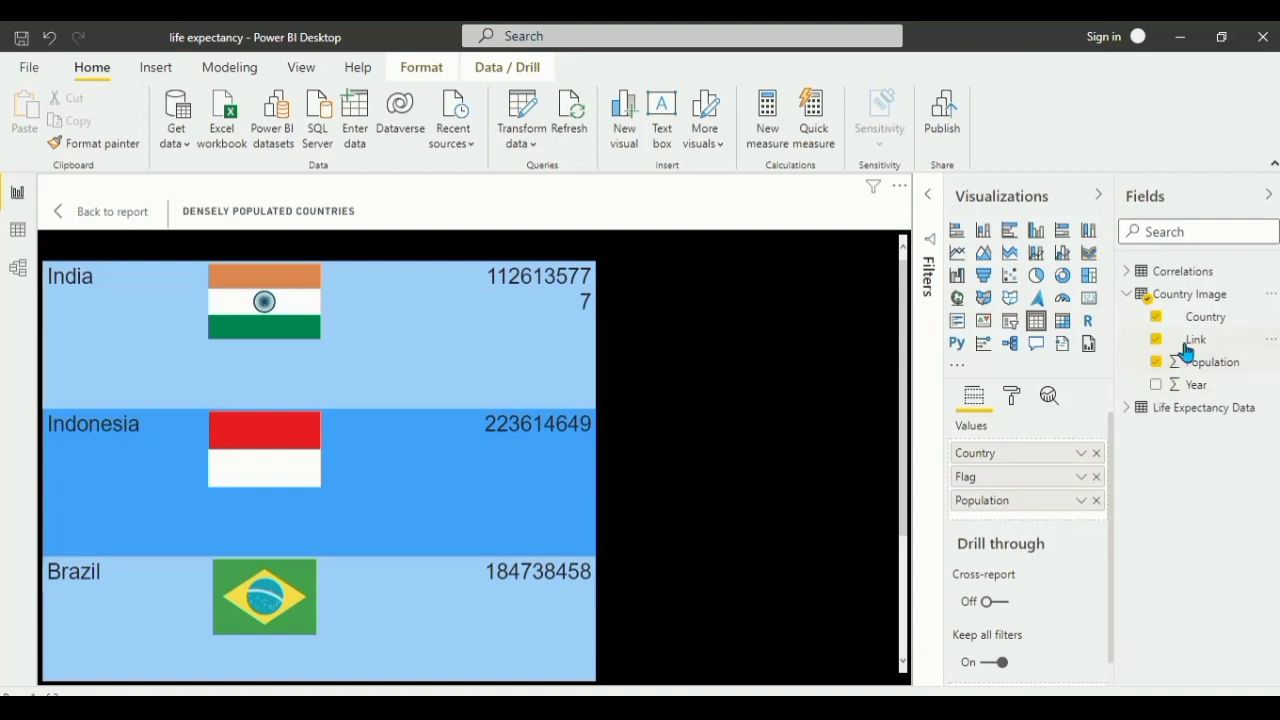
{"action": "left_click", "coordinate": [1080, 477]}
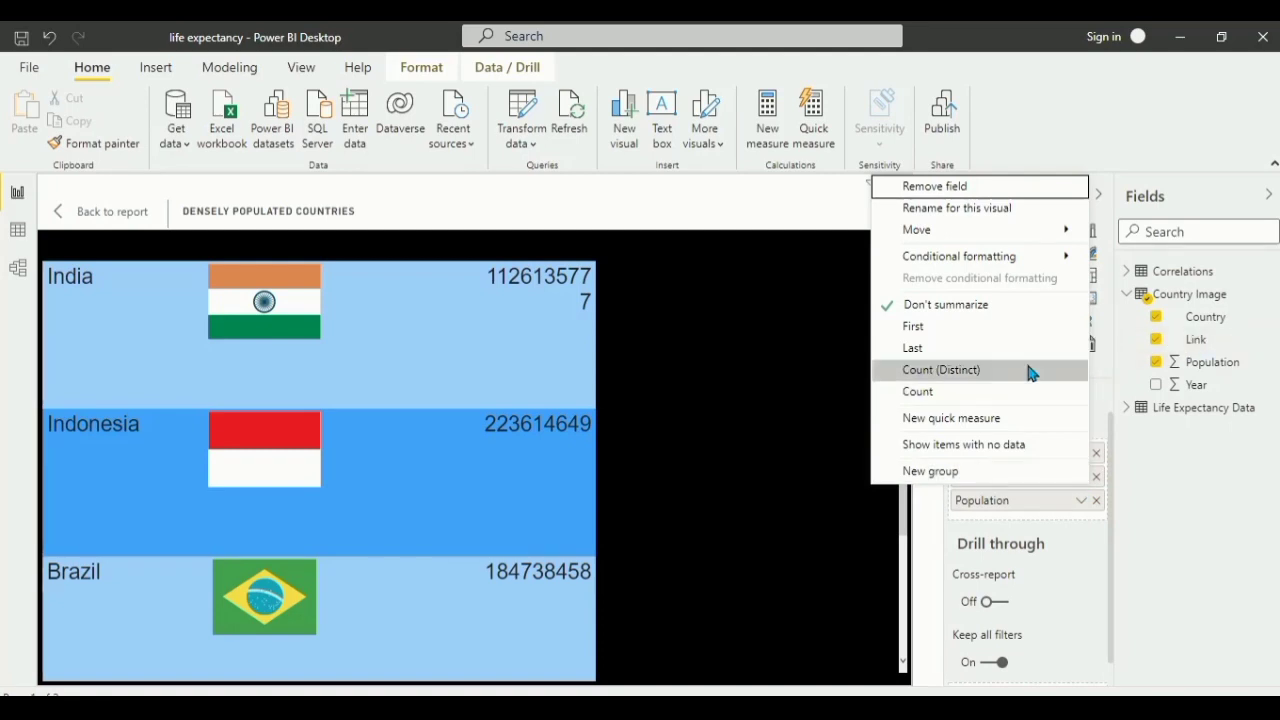
{"action": "left_click", "coordinate": [1068, 552]}
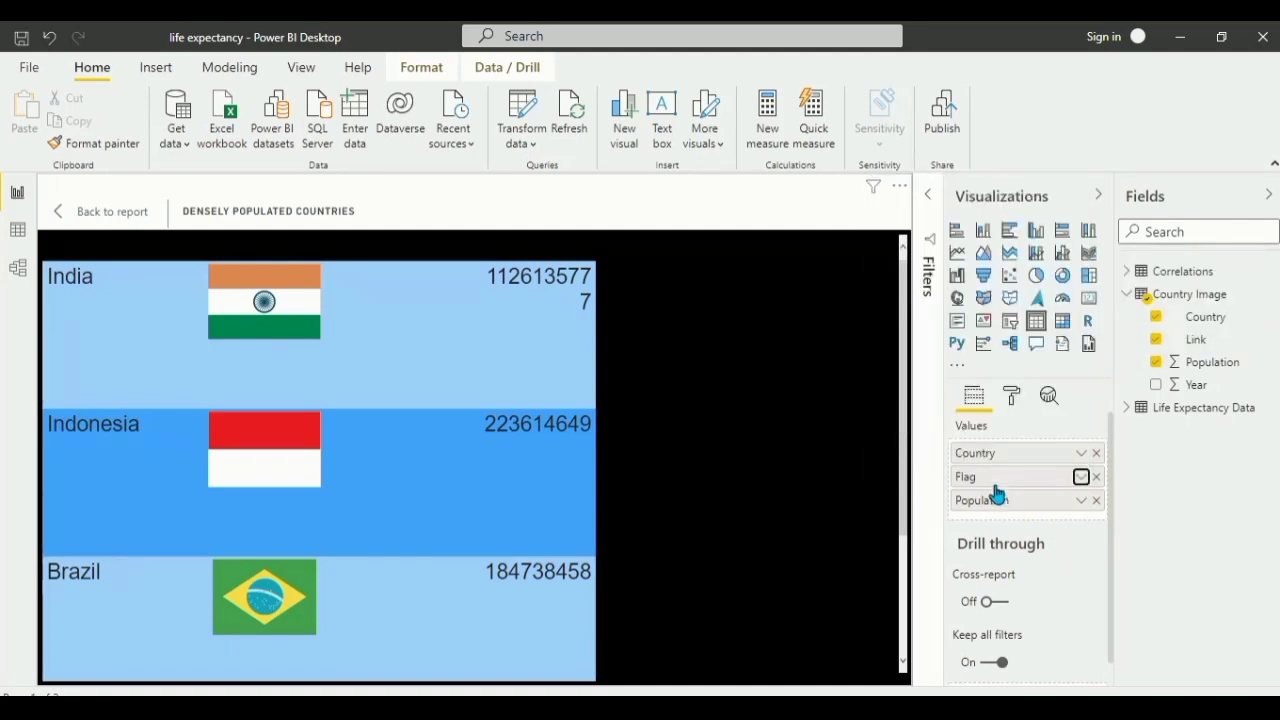
{"action": "left_click", "coordinate": [1080, 478]}
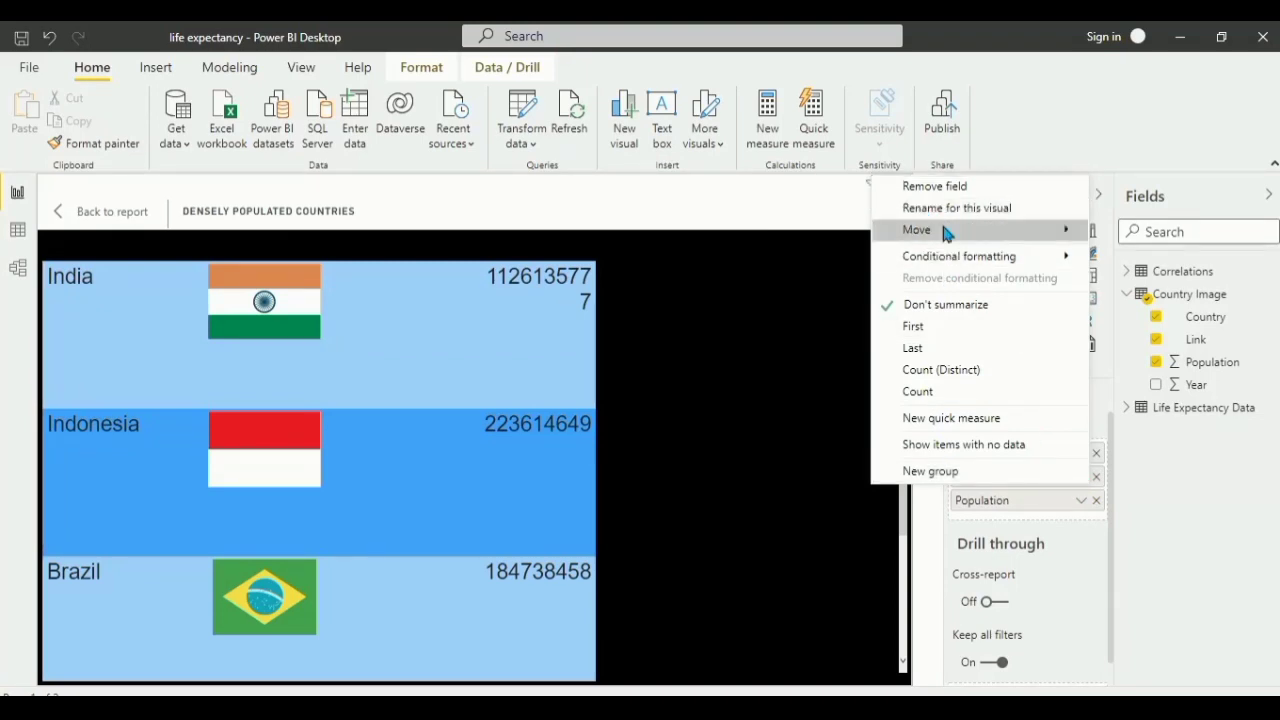
{"action": "left_click", "coordinate": [1057, 541]}
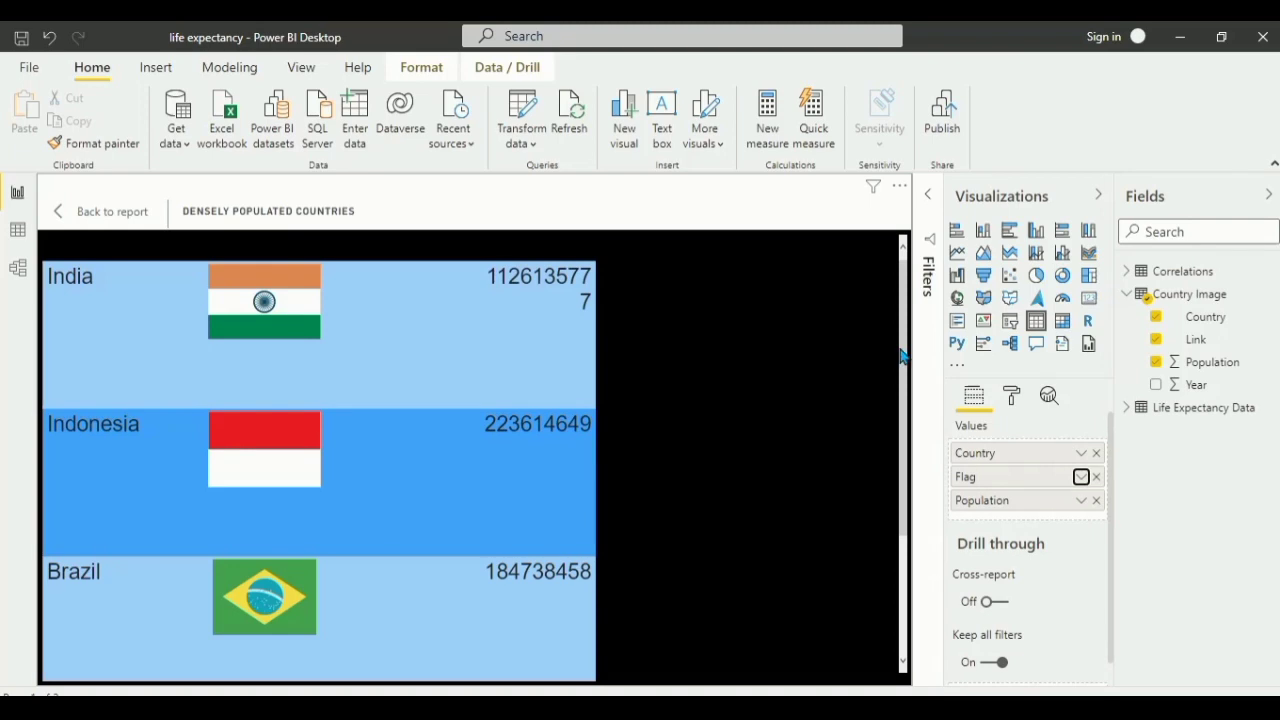
Step: Review the Country filter of the Densely populated Countries table, including its filter type choices, and return to the full report page
{"action": "left_click", "coordinate": [925, 200]}
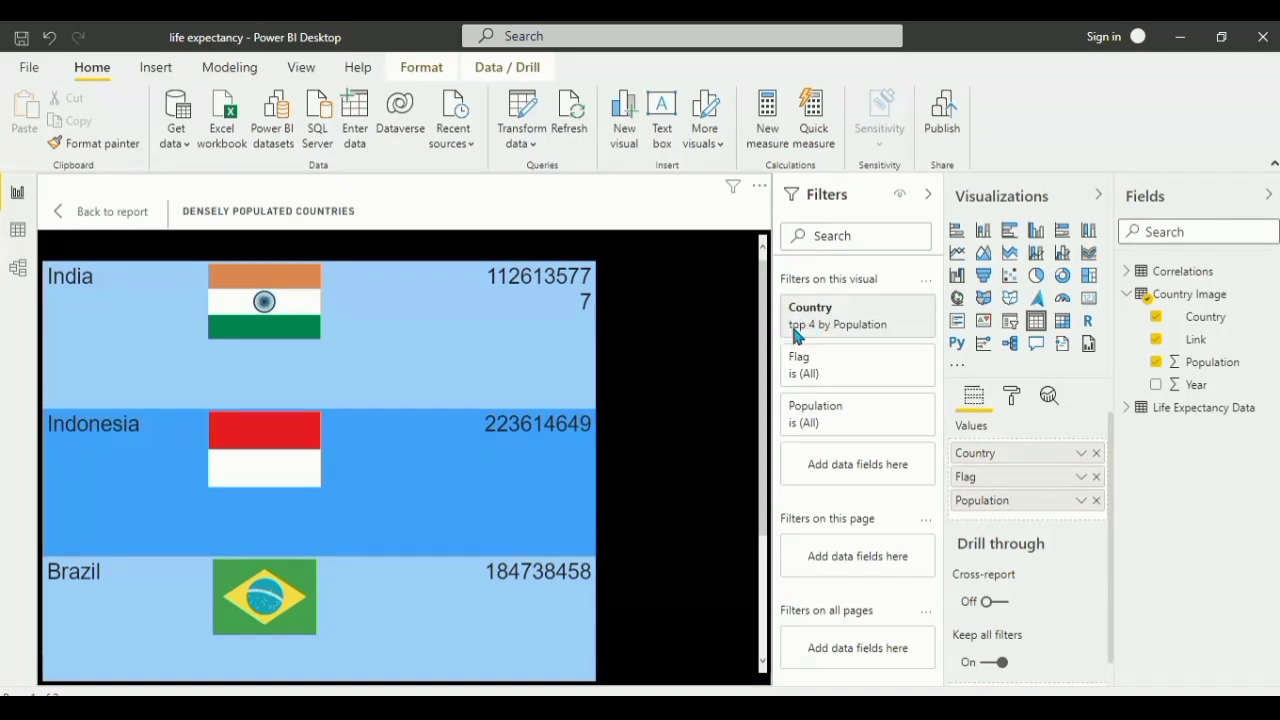
{"action": "left_click", "coordinate": [898, 310]}
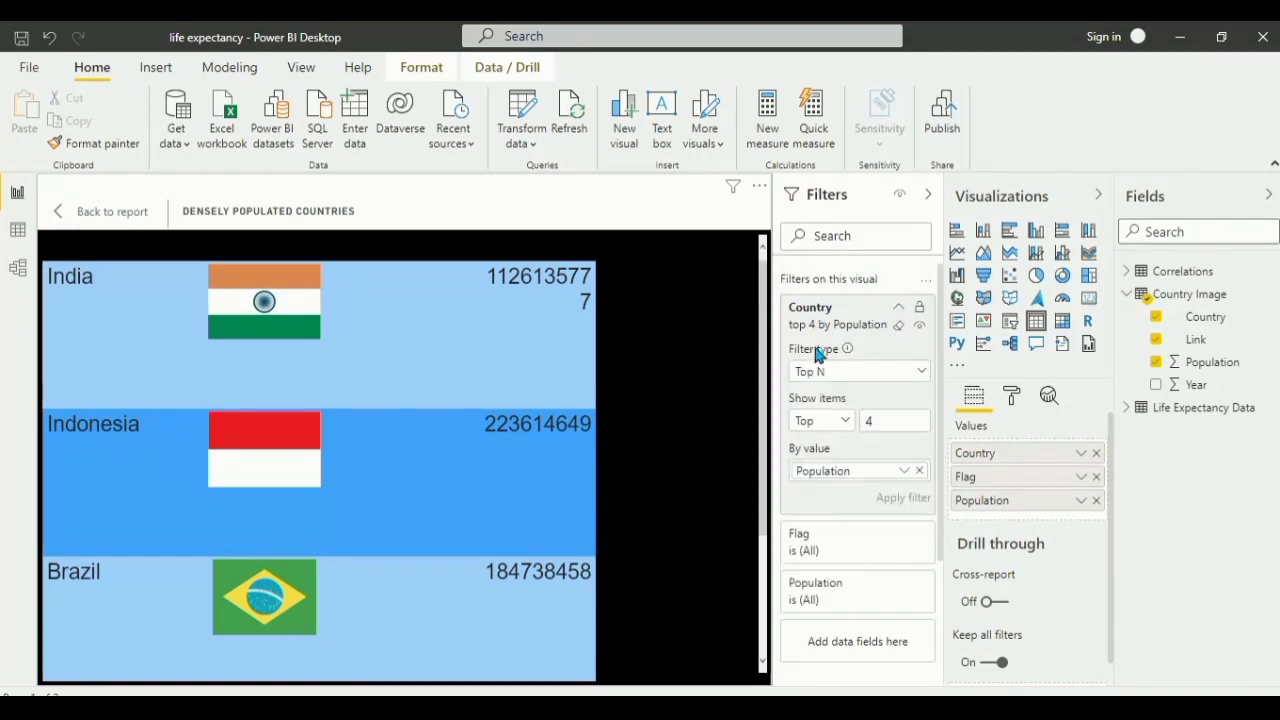
{"action": "left_click", "coordinate": [873, 381]}
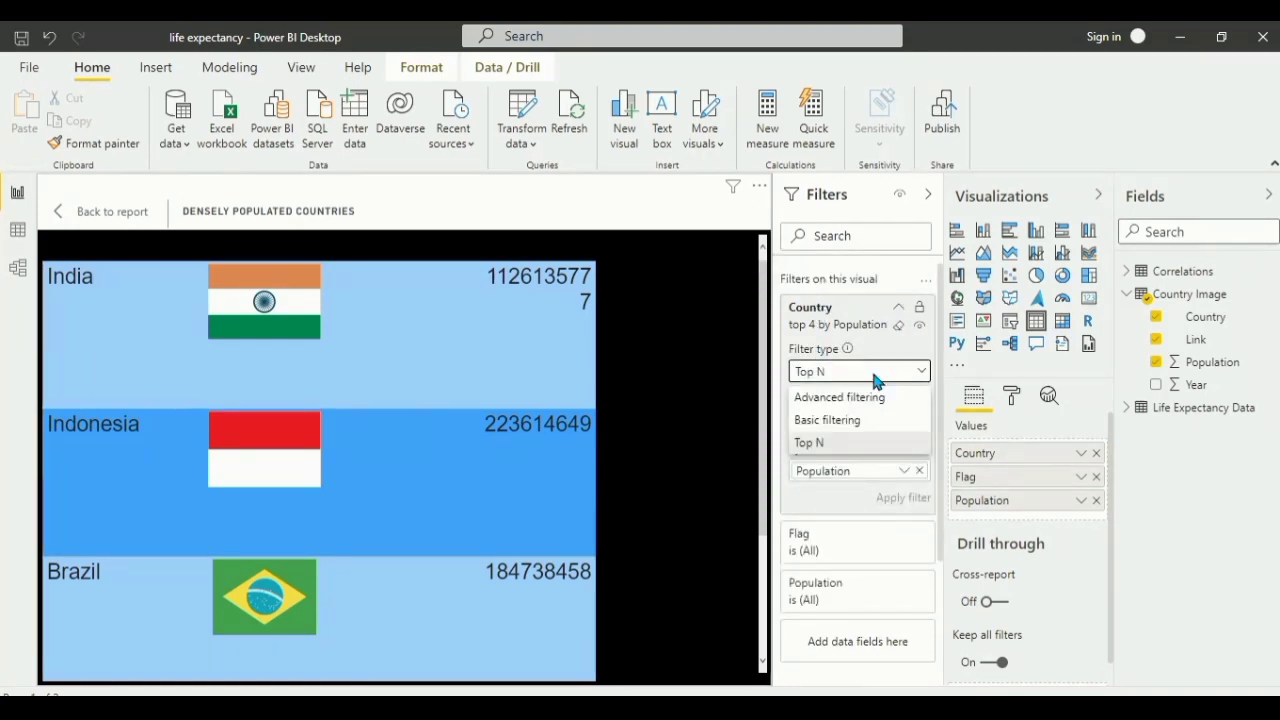
{"action": "left_click", "coordinate": [811, 445]}
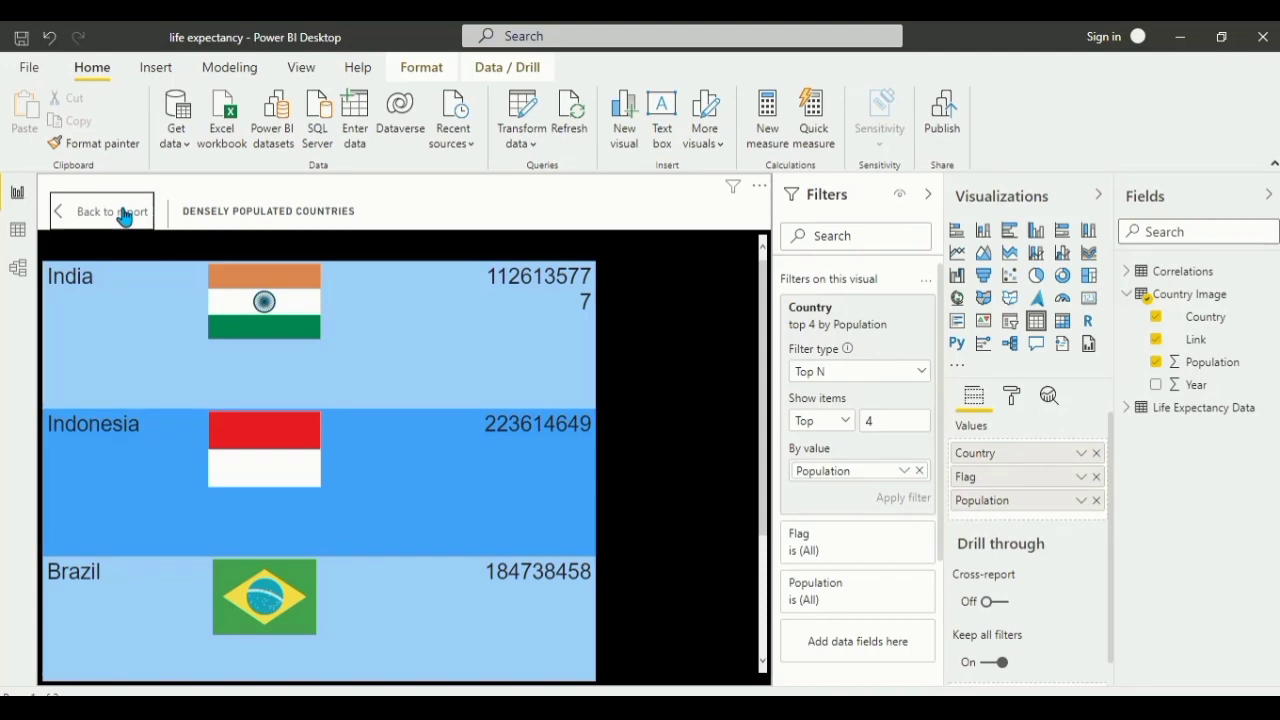
{"action": "left_click", "coordinate": [87, 211]}
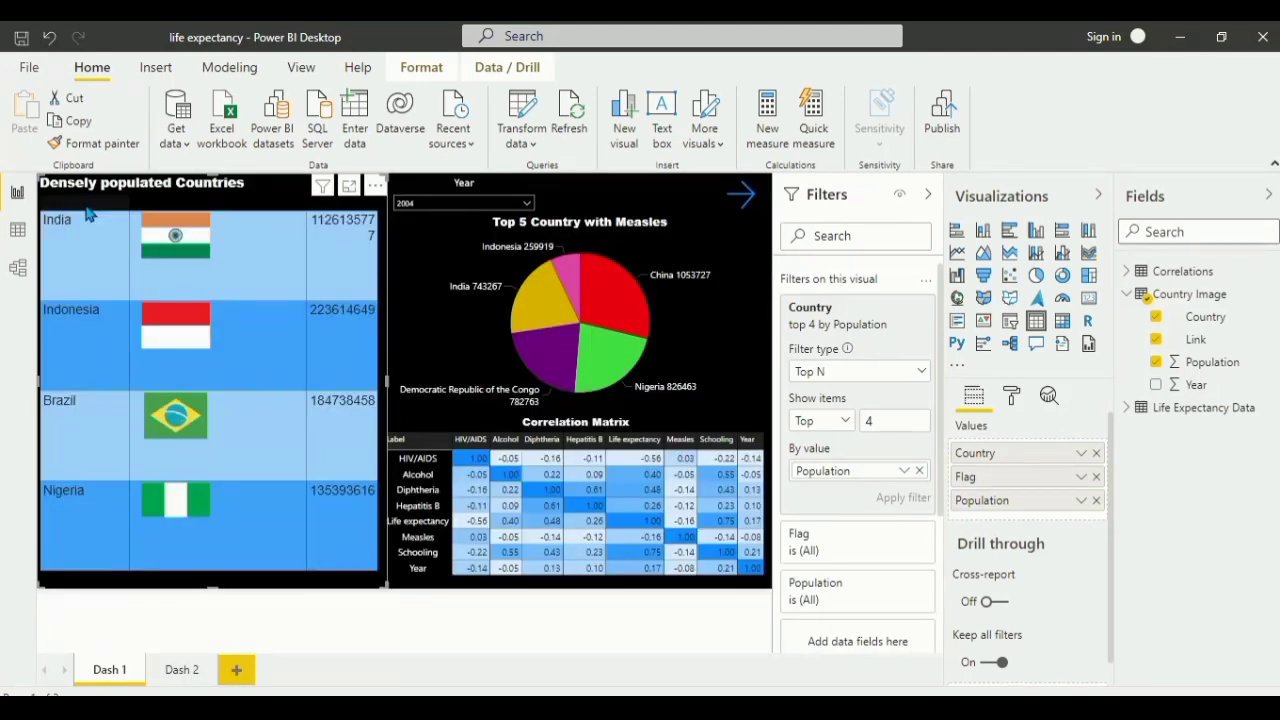
Step: Switch the Year slicer through 2008, 2015, 2010 and 2008, and finish with 2007 selected
{"action": "left_click", "coordinate": [450, 204]}
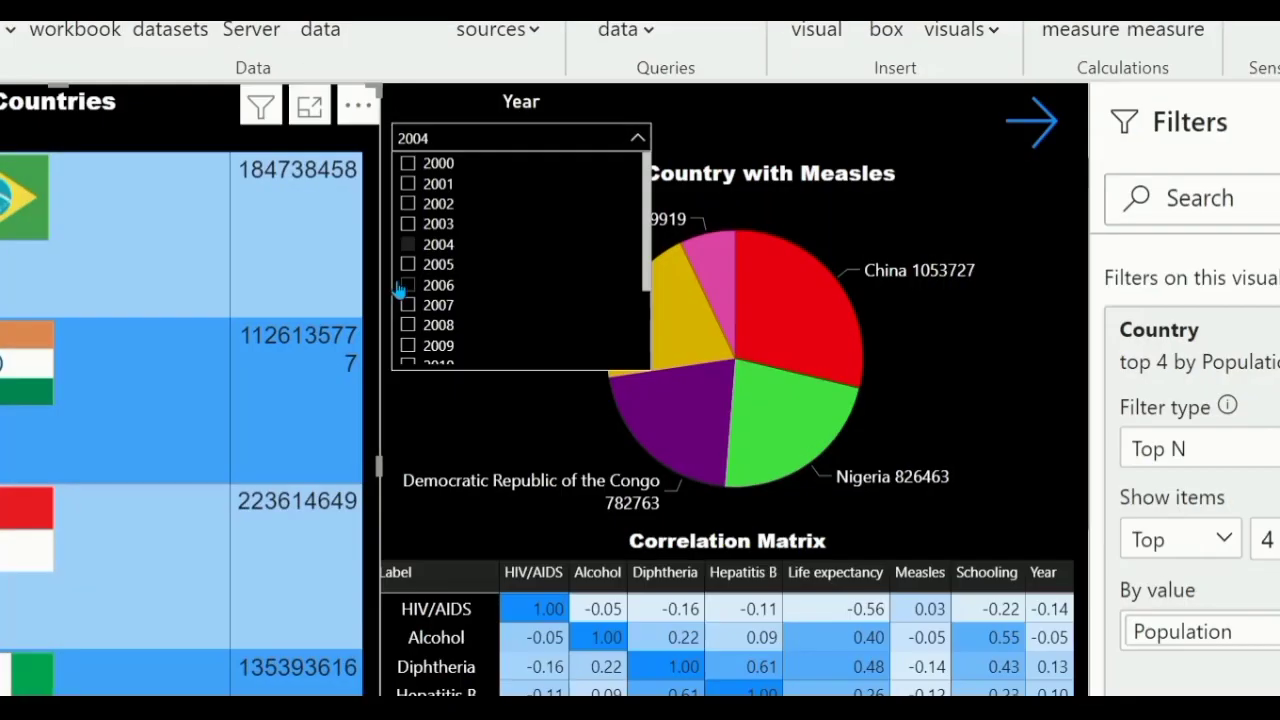
{"action": "left_click", "coordinate": [442, 328]}
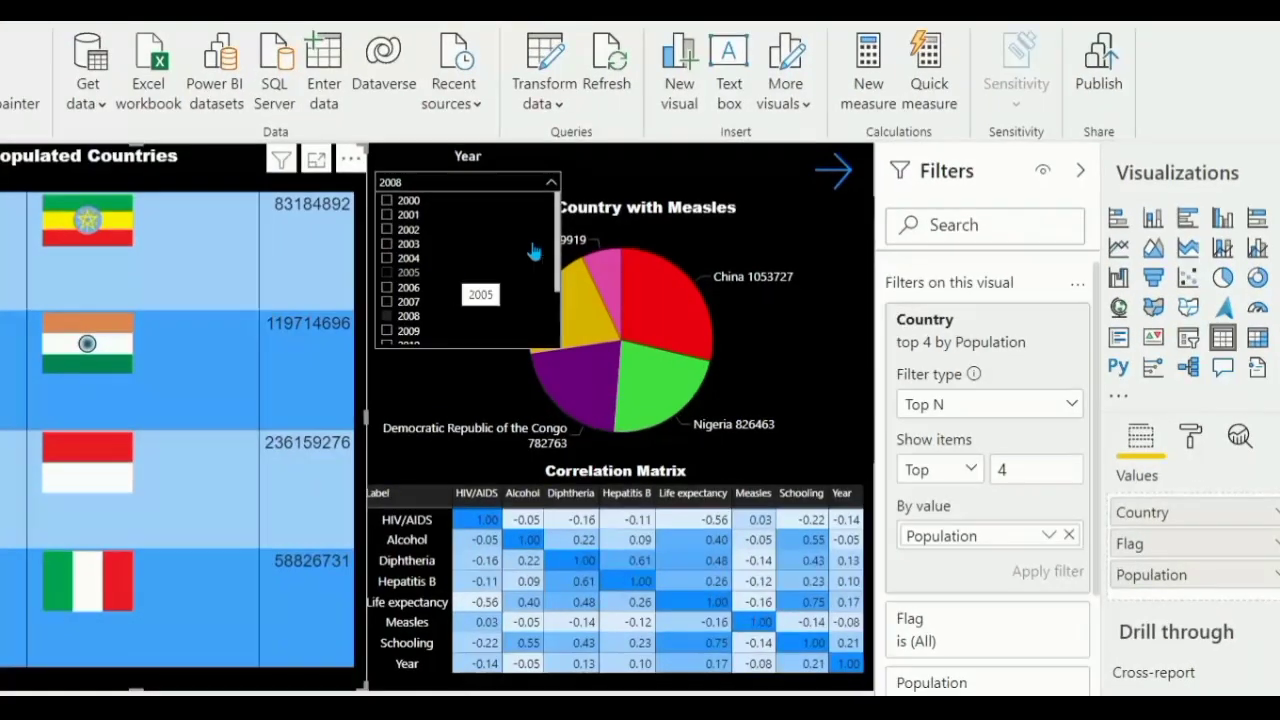
{"action": "scroll", "coordinate": [557, 286], "scroll_direction": "down", "scroll_amount": 2}
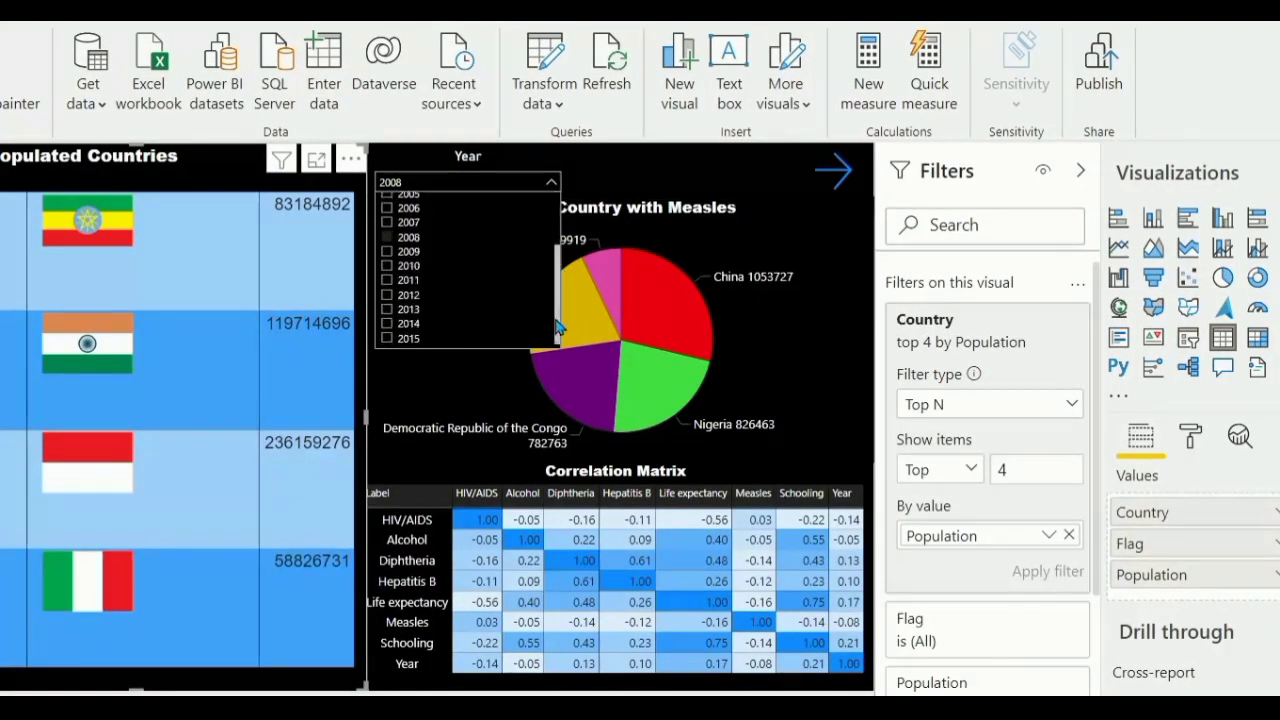
{"action": "left_click", "coordinate": [404, 340]}
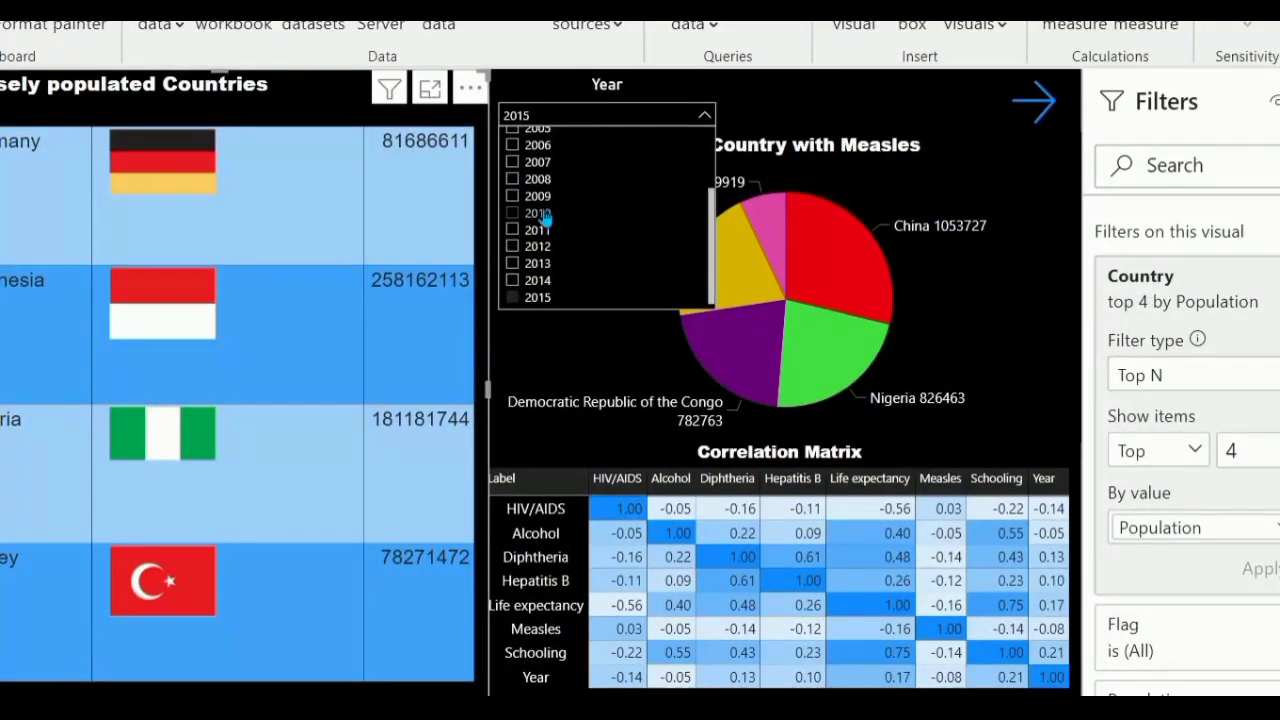
{"action": "left_click", "coordinate": [538, 213]}
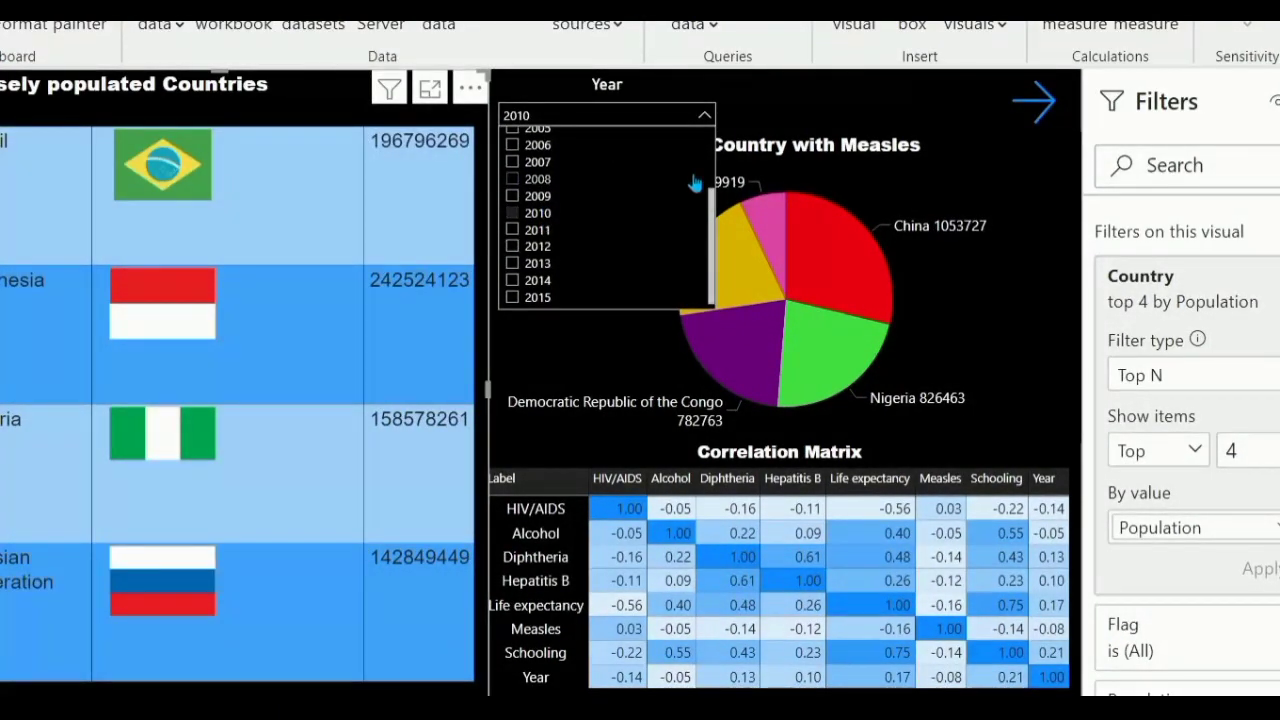
{"action": "left_click", "coordinate": [580, 180]}
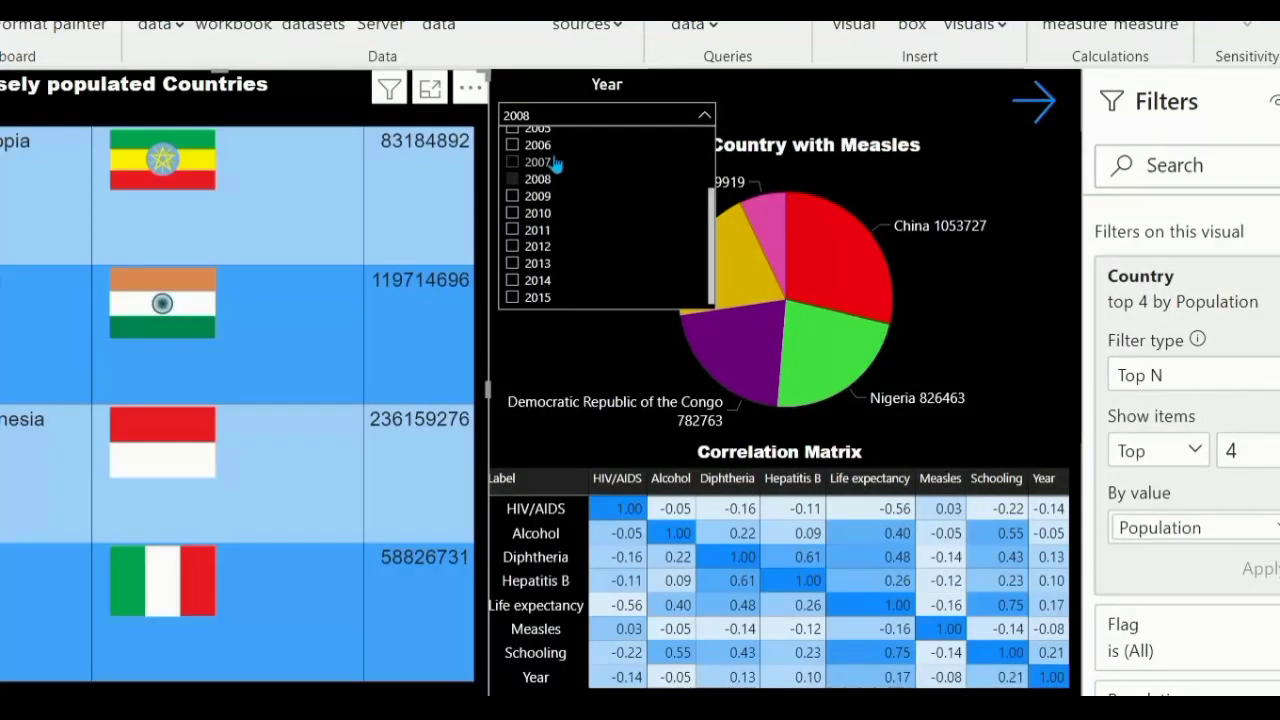
{"action": "left_click", "coordinate": [553, 163]}
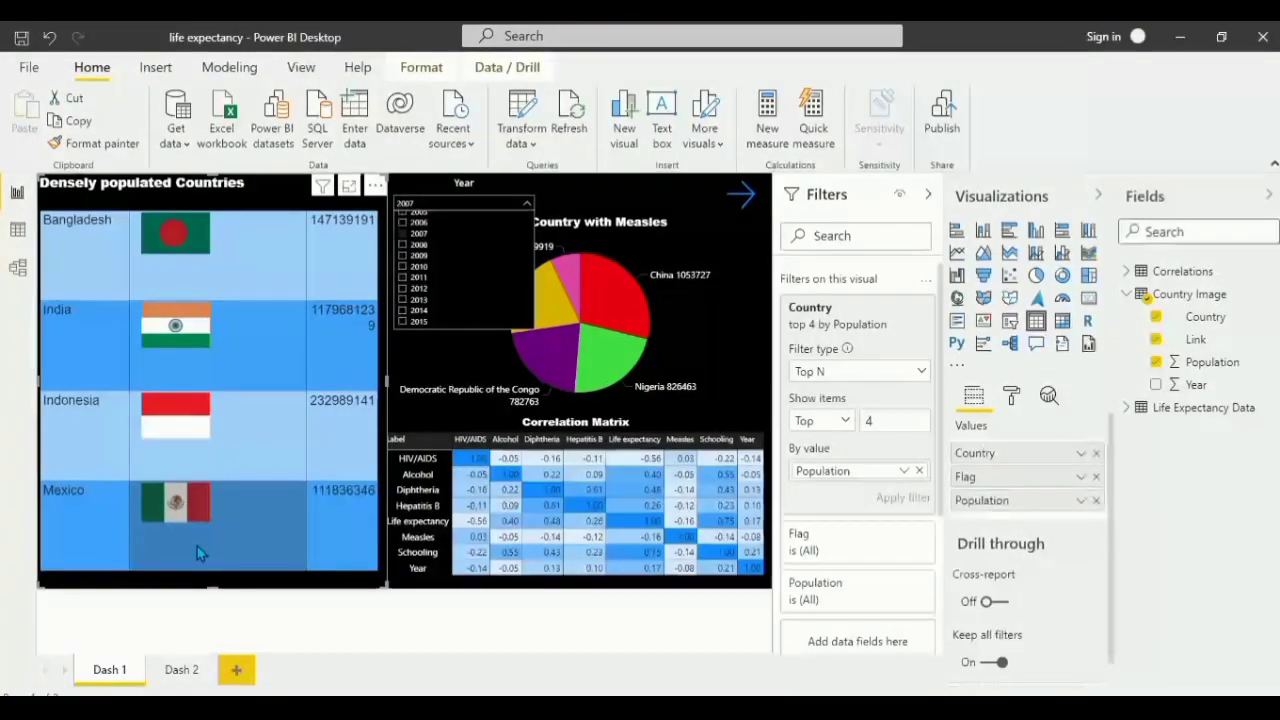
{"action": "left_click", "coordinate": [729, 368]}
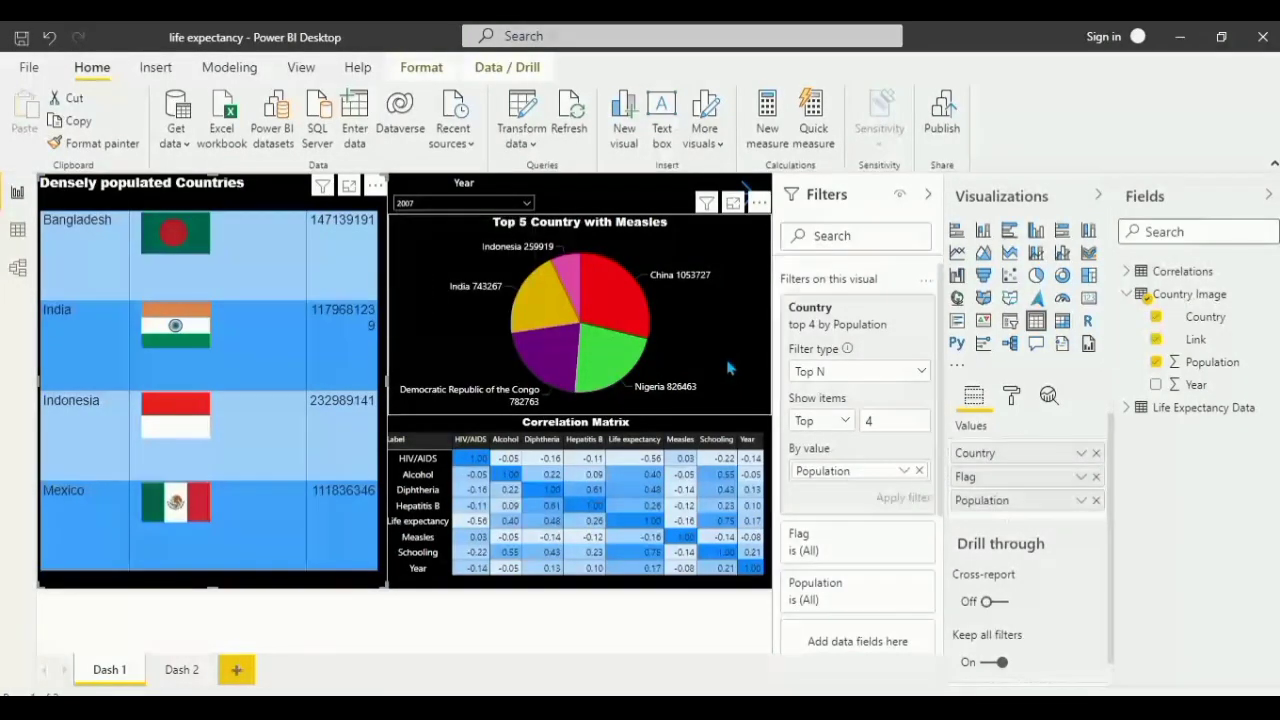
Step: View the Top 5 Country with Measles pie chart in focus mode and check which Life Expectancy Data fields it uses
{"action": "left_click", "coordinate": [729, 368]}
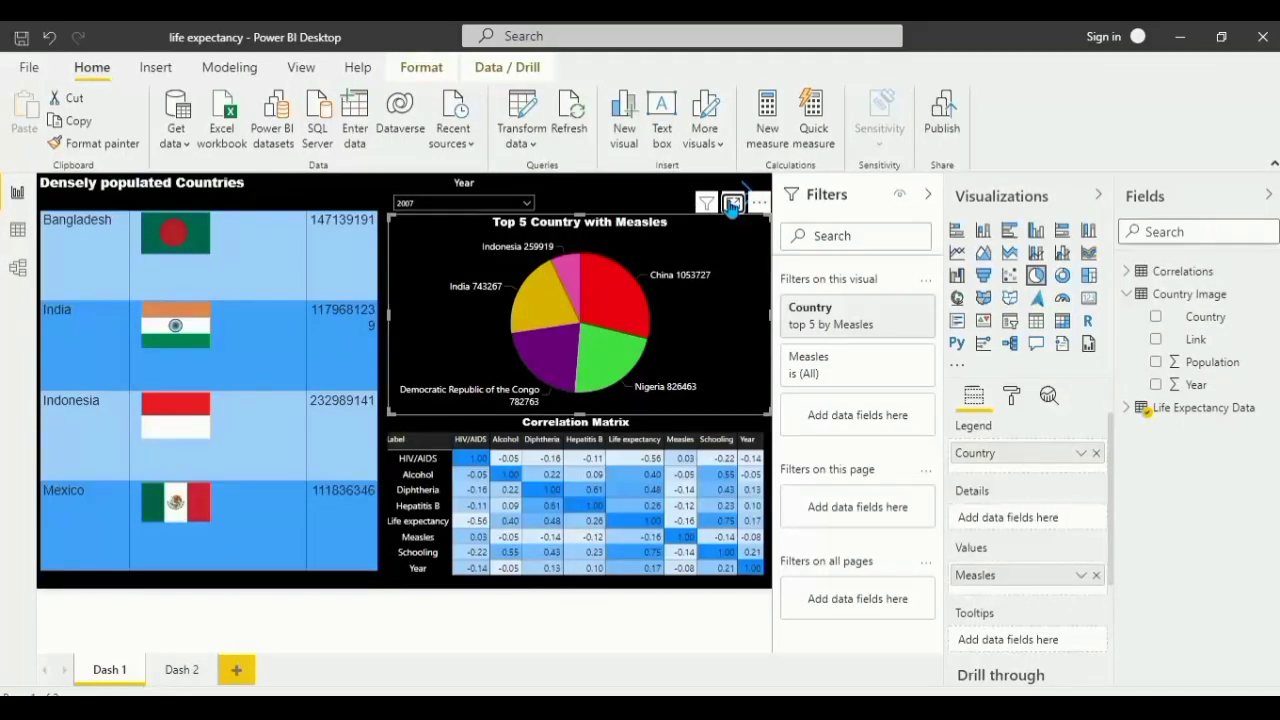
{"action": "left_click", "coordinate": [731, 203]}
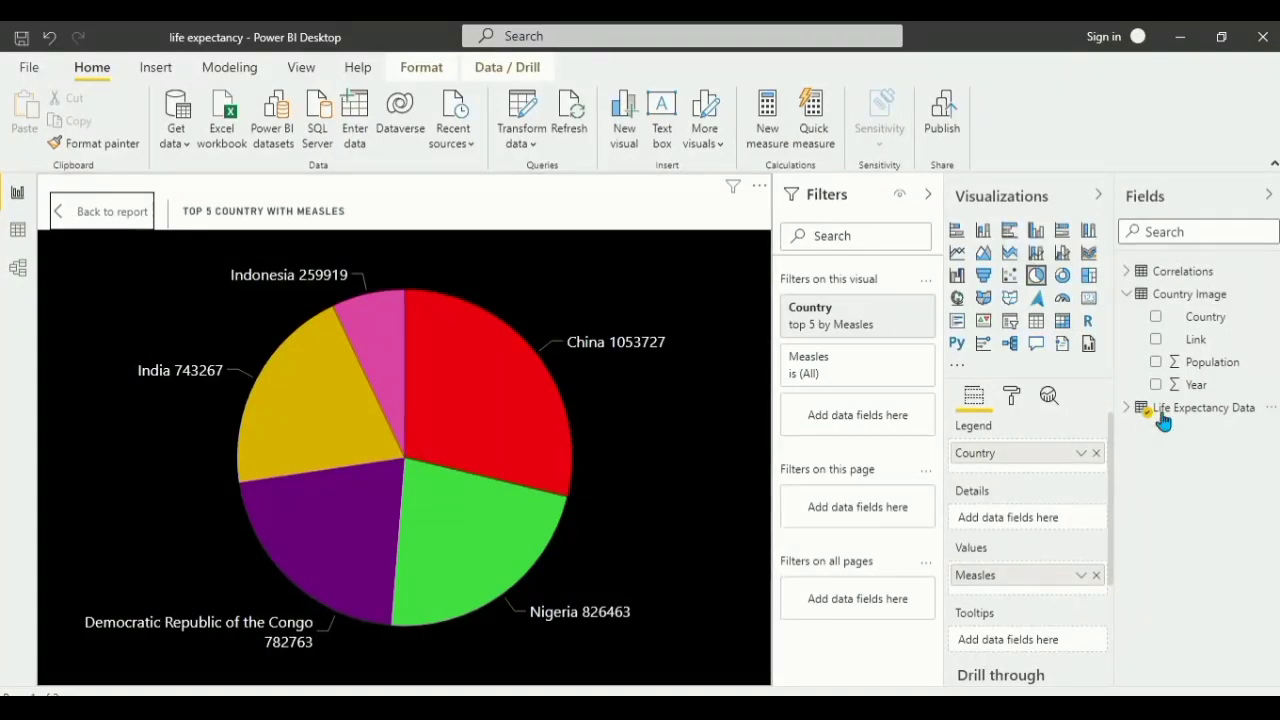
{"action": "left_click", "coordinate": [1124, 410]}
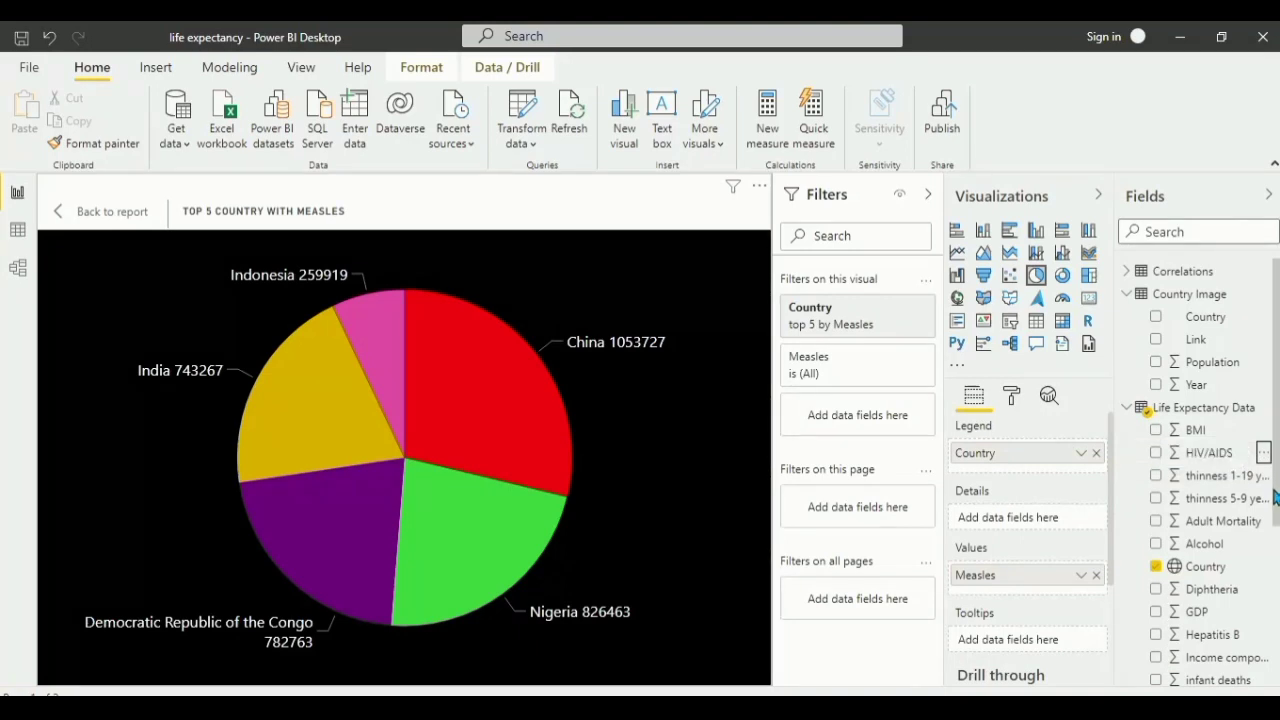
{"action": "scroll", "coordinate": [1200, 500], "scroll_direction": "down", "scroll_amount": 3}
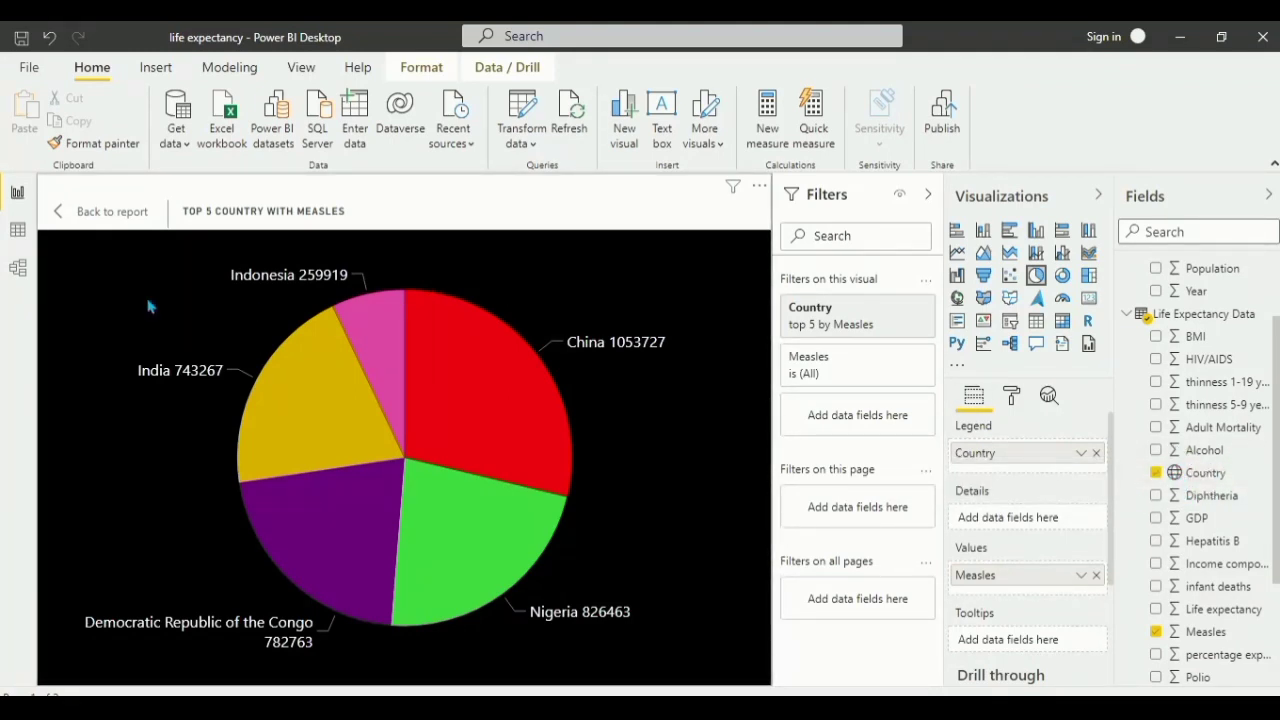
Step: Inspect the data category choices of the Country column in the Life Expectancy Data table, keeping the current setting
{"action": "left_click", "coordinate": [17, 229]}
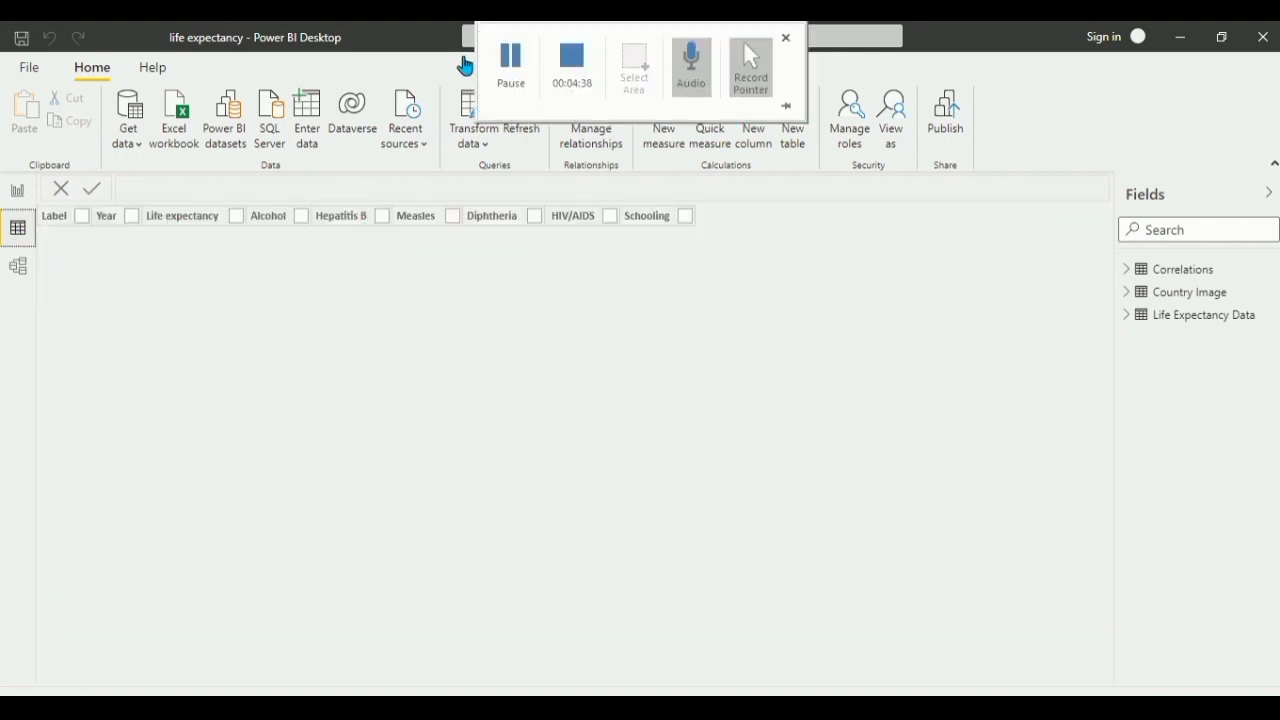
{"action": "mouse_move", "coordinate": [505, 55]}
{"action": "left_click", "coordinate": [1150, 315]}
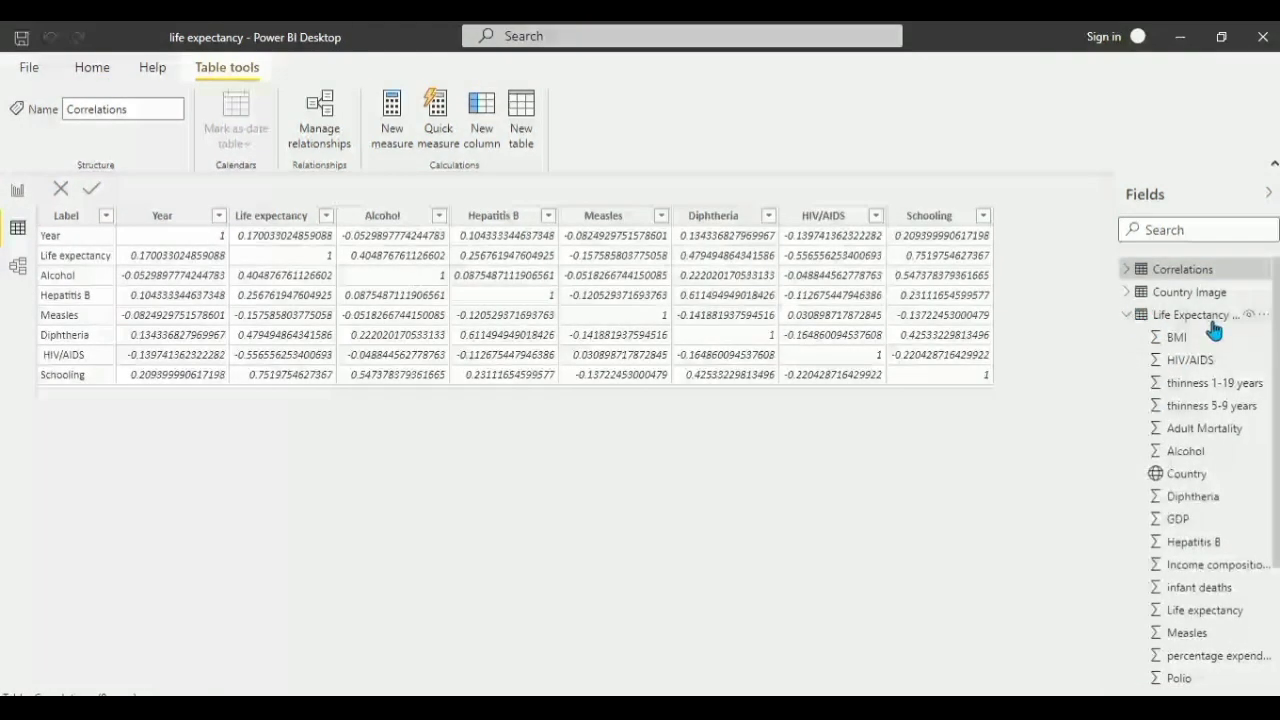
{"action": "left_click", "coordinate": [1199, 476]}
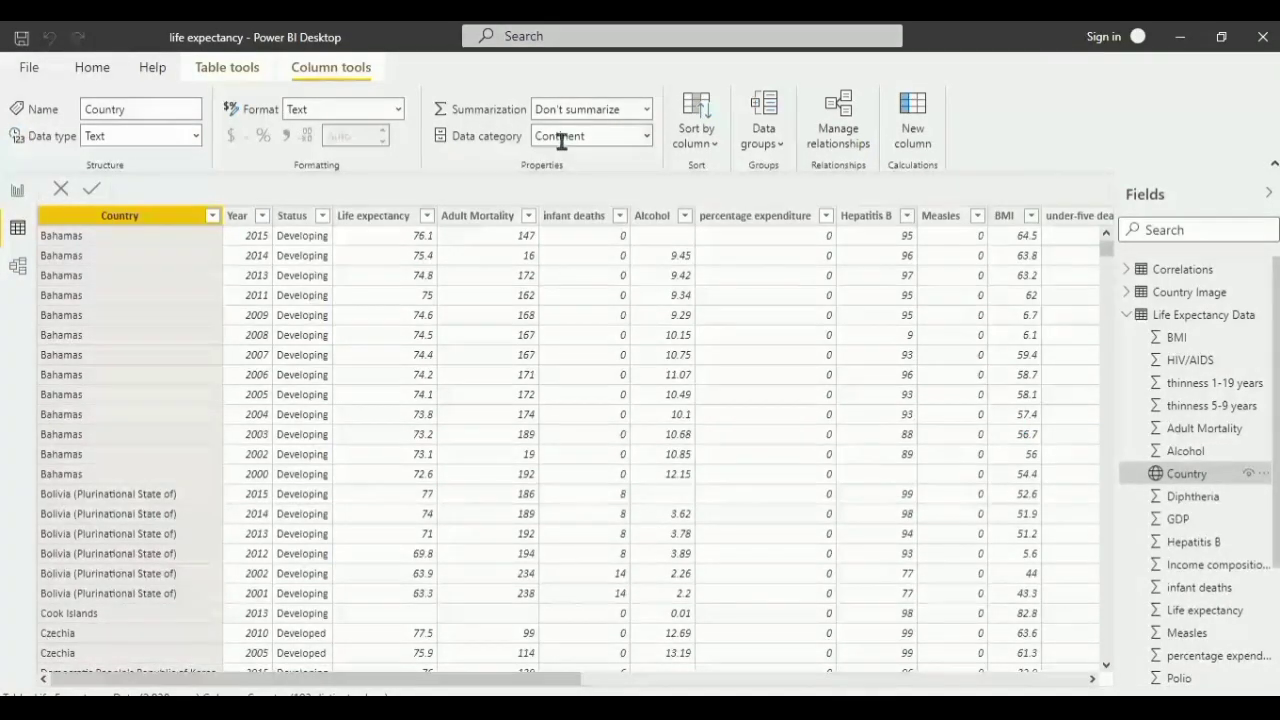
{"action": "left_click", "coordinate": [648, 139]}
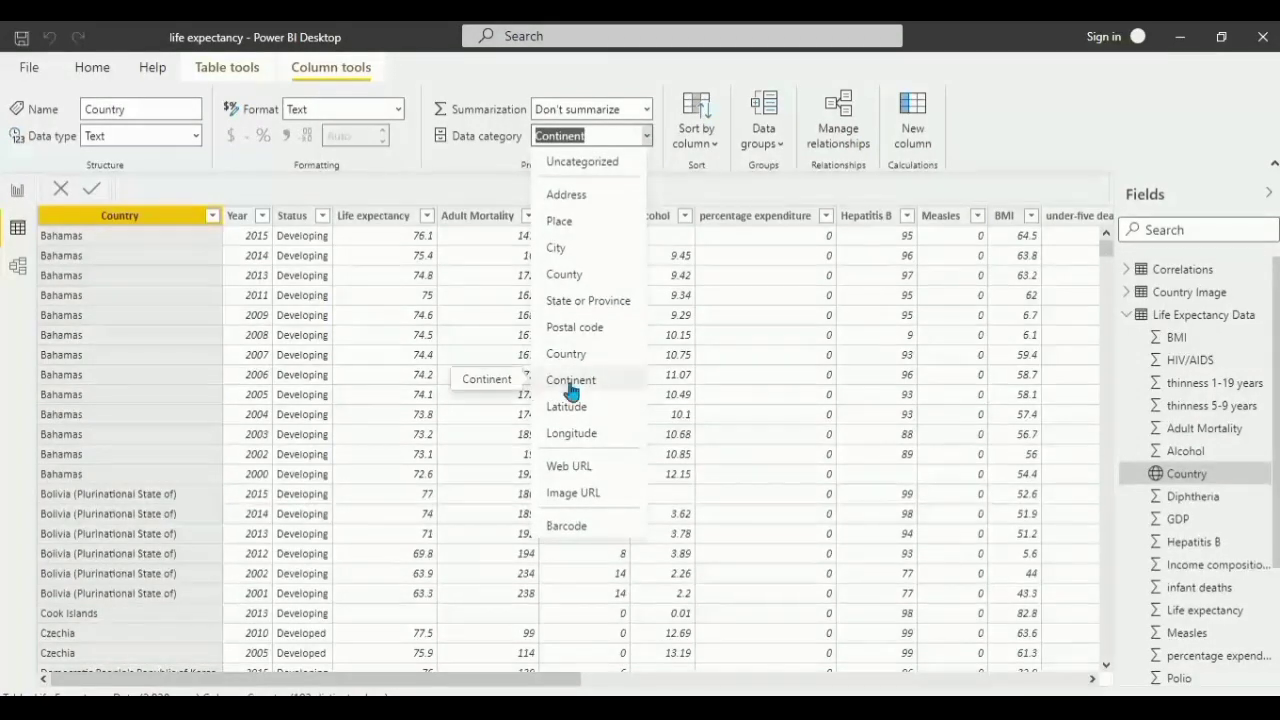
{"action": "left_click", "coordinate": [700, 185]}
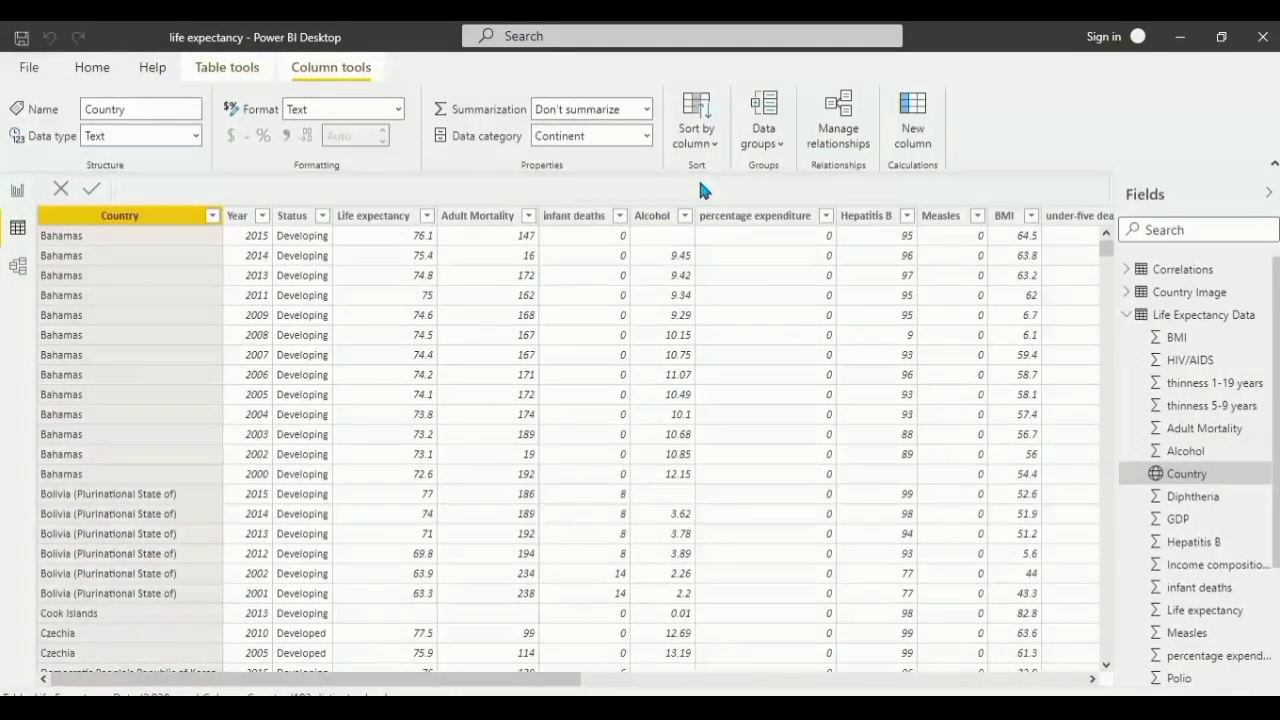
Step: Return to the report view and review the measles pie chart's assigned fields and the settings of its Country filter
{"action": "left_click", "coordinate": [18, 192]}
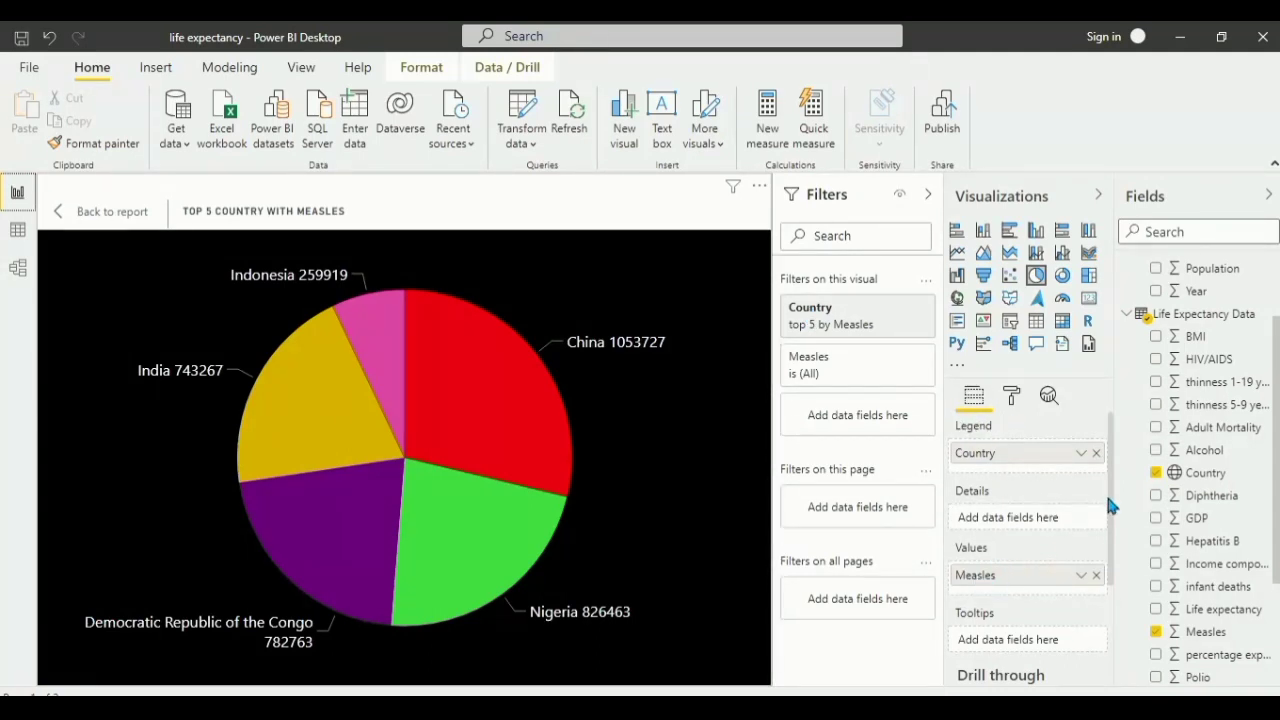
{"action": "left_click_drag", "start_coordinate": [1106, 496], "coordinate": [1114, 523]}
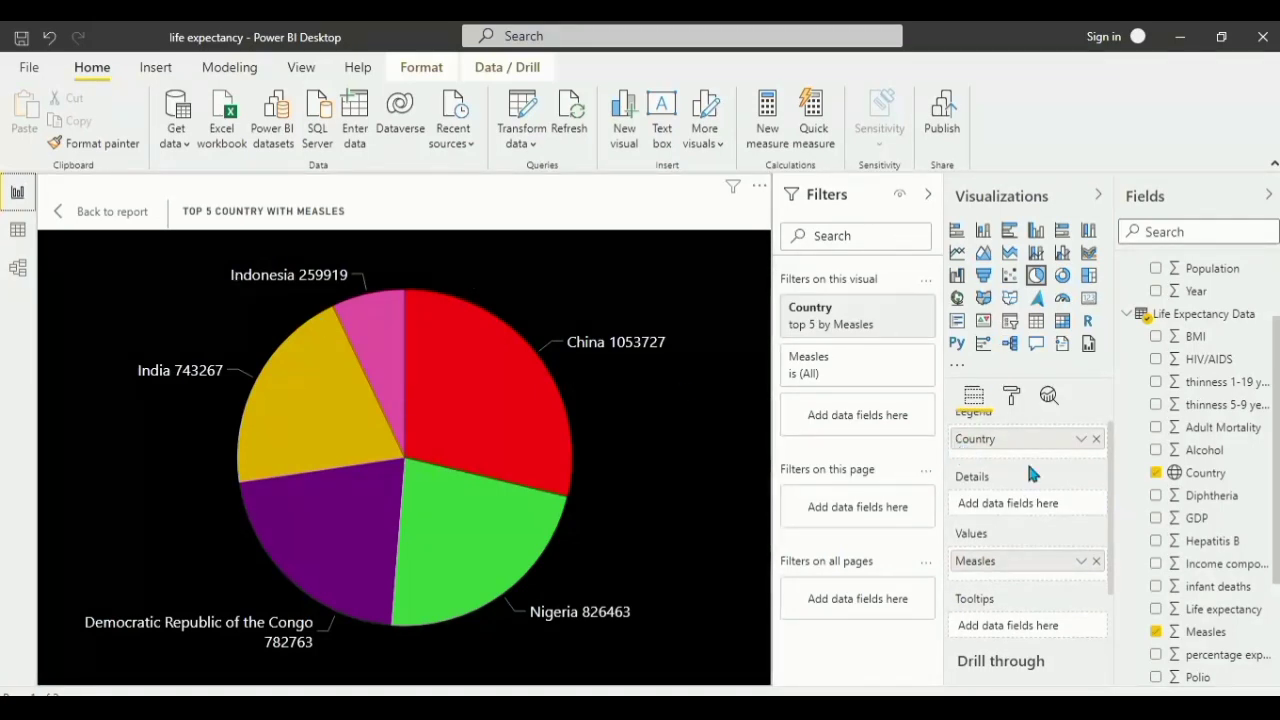
{"action": "scroll", "coordinate": [1114, 503], "scroll_direction": "up", "scroll_amount": 1}
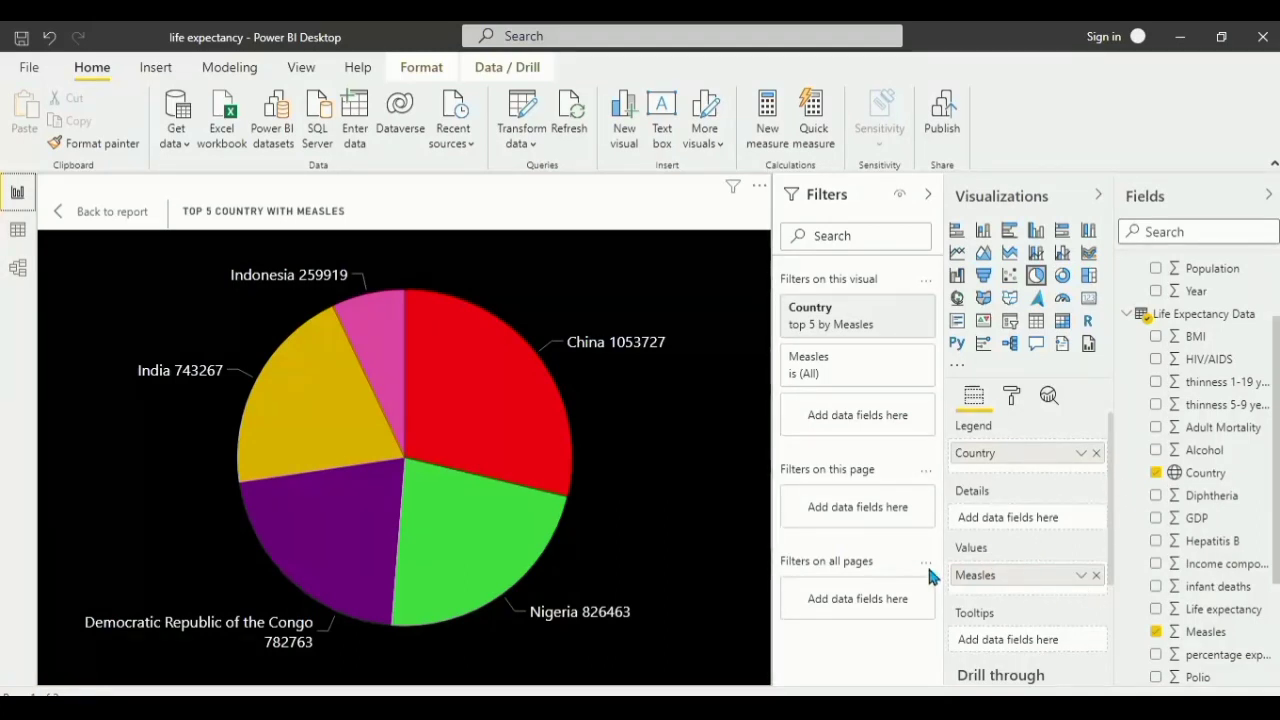
{"action": "left_click", "coordinate": [898, 310]}
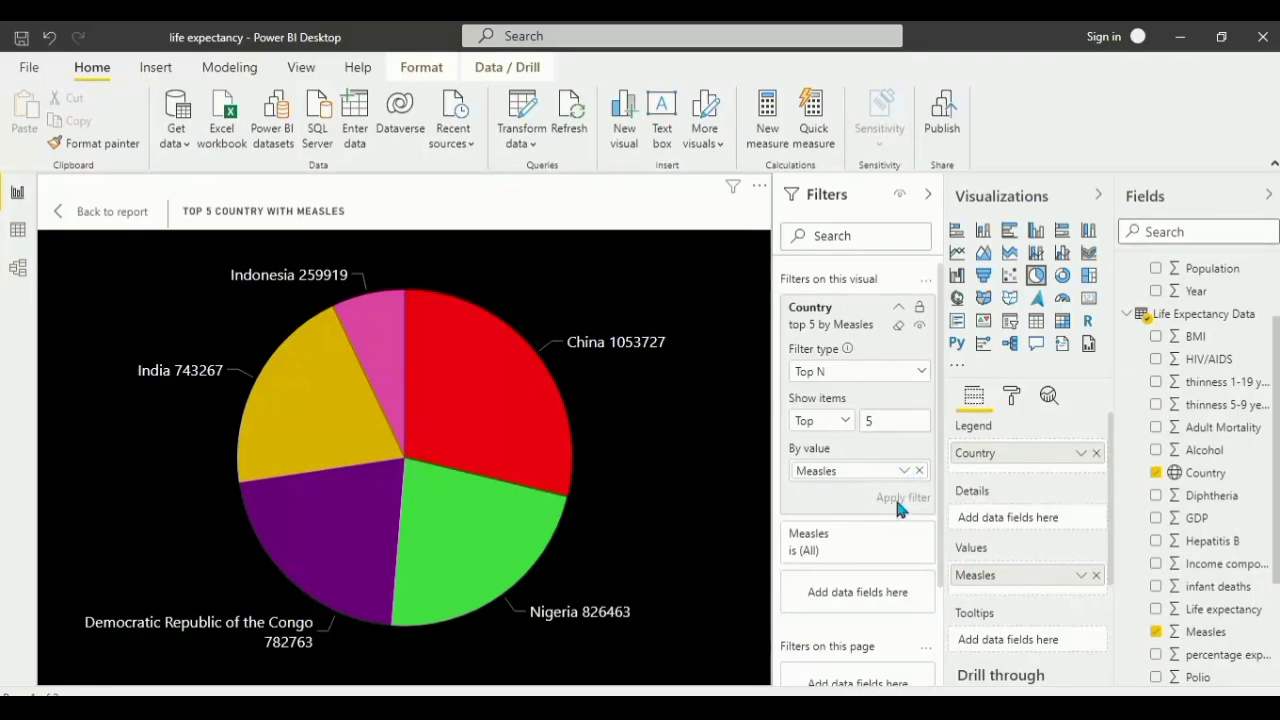
Step: Inspect the Title and Background formatting options of the measles pie chart, leaving them as they are
{"action": "left_click", "coordinate": [1012, 397]}
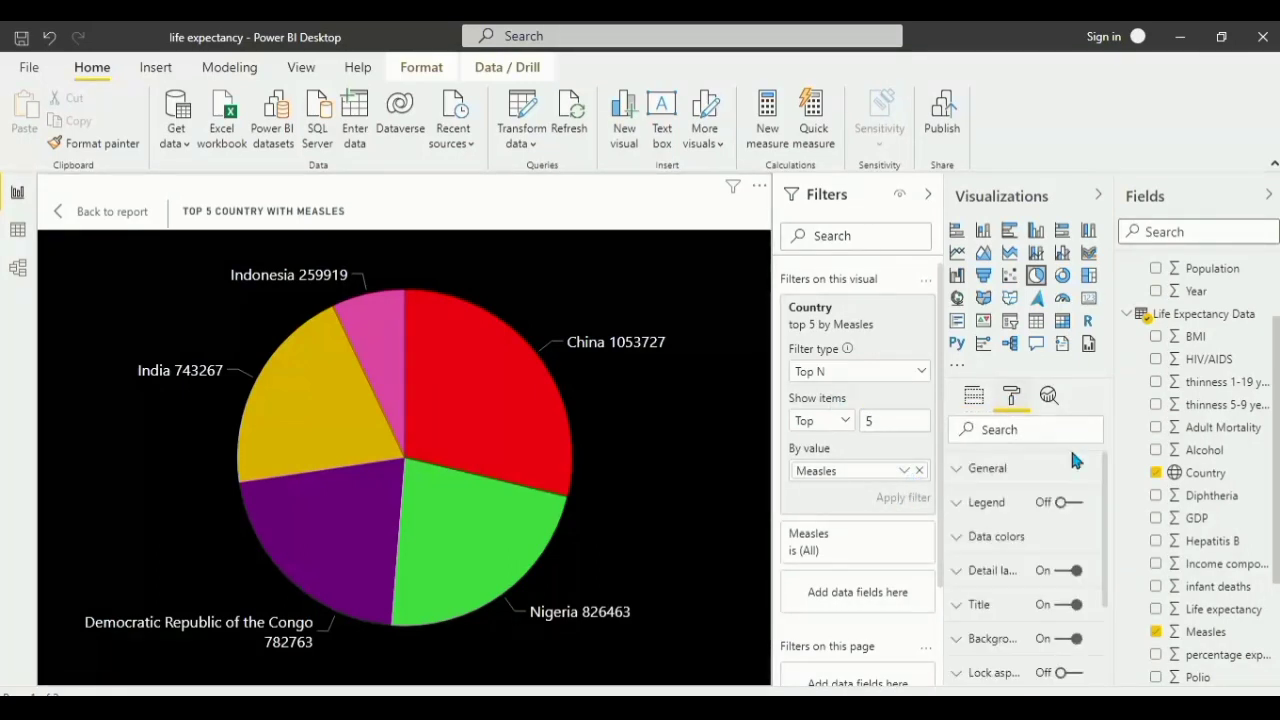
{"action": "scroll", "coordinate": [1070, 535], "scroll_direction": "down", "scroll_amount": 1}
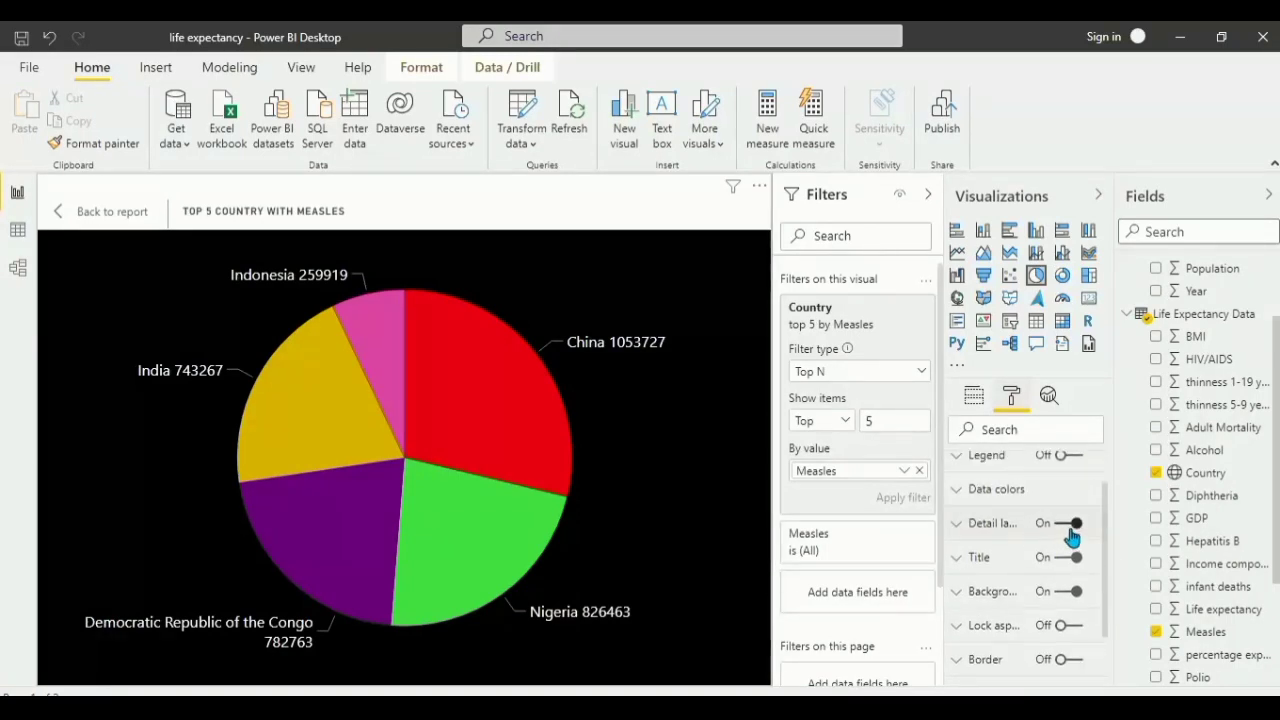
{"action": "left_click", "coordinate": [966, 562]}
{"action": "left_click", "coordinate": [962, 557]}
{"action": "left_click", "coordinate": [990, 595]}
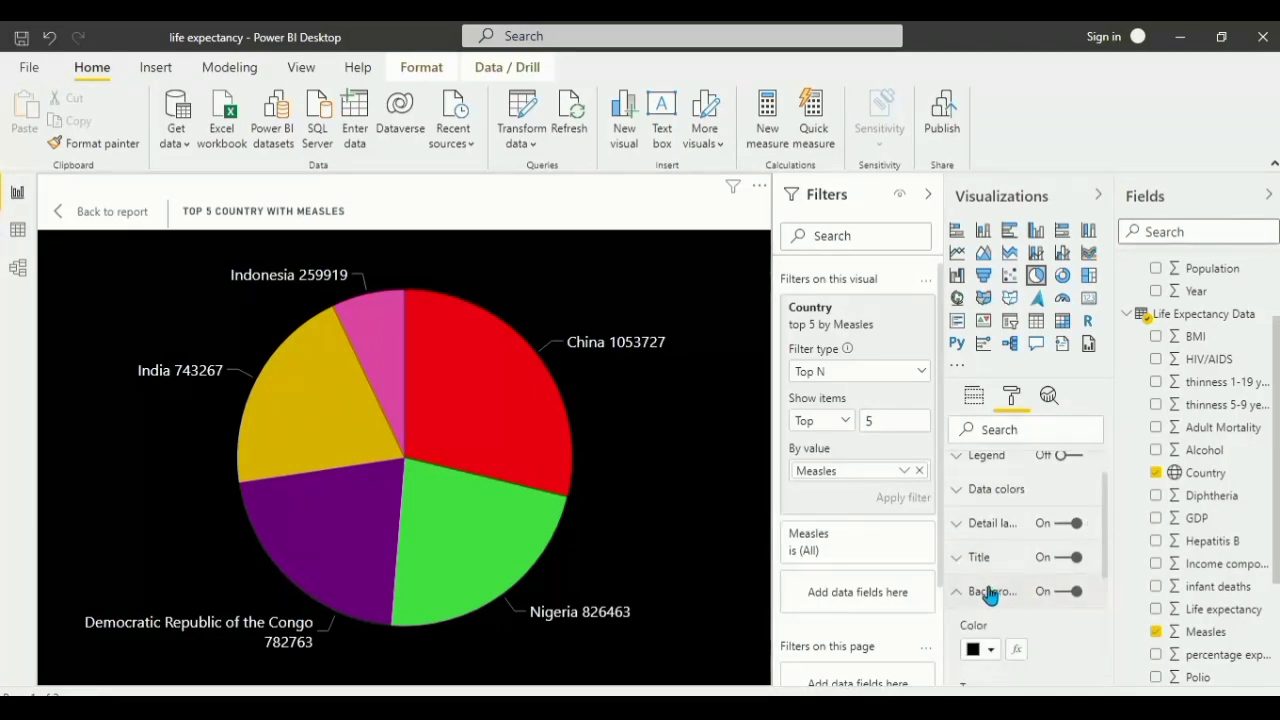
{"action": "left_click", "coordinate": [968, 594]}
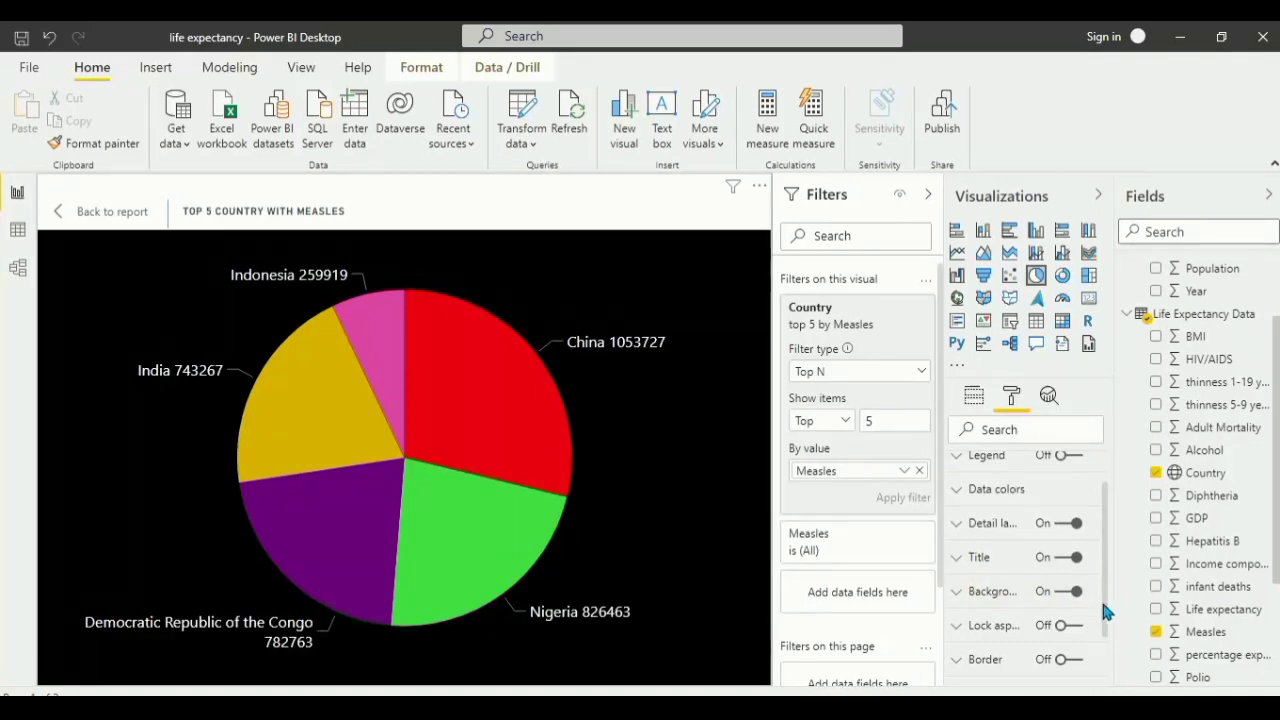
Step: Review the per-country data colors and remaining formatting options of the measles pie chart, and return to the full report page
{"action": "left_click", "coordinate": [1008, 492]}
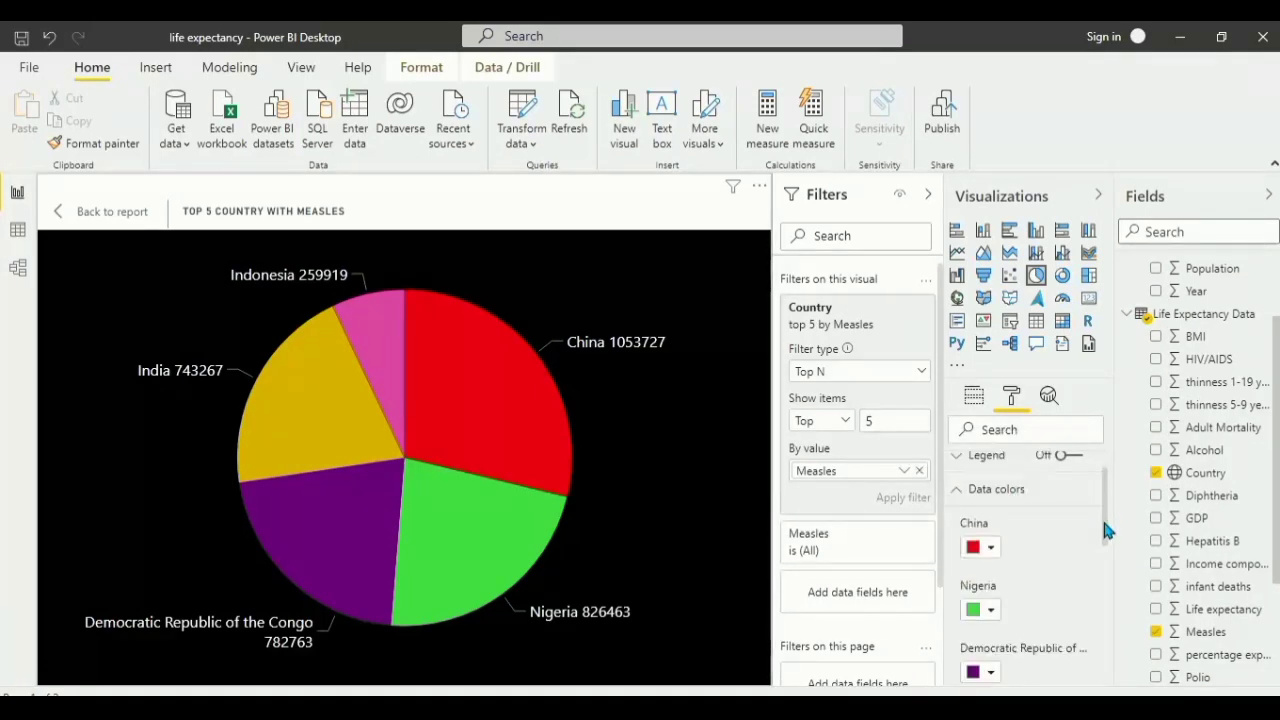
{"action": "mouse_move", "coordinate": [1104, 521]}
{"action": "left_mouse_down"}
{"action": "mouse_move", "coordinate": [1104, 584]}
{"action": "mouse_move", "coordinate": [1104, 519]}
{"action": "left_mouse_up"}
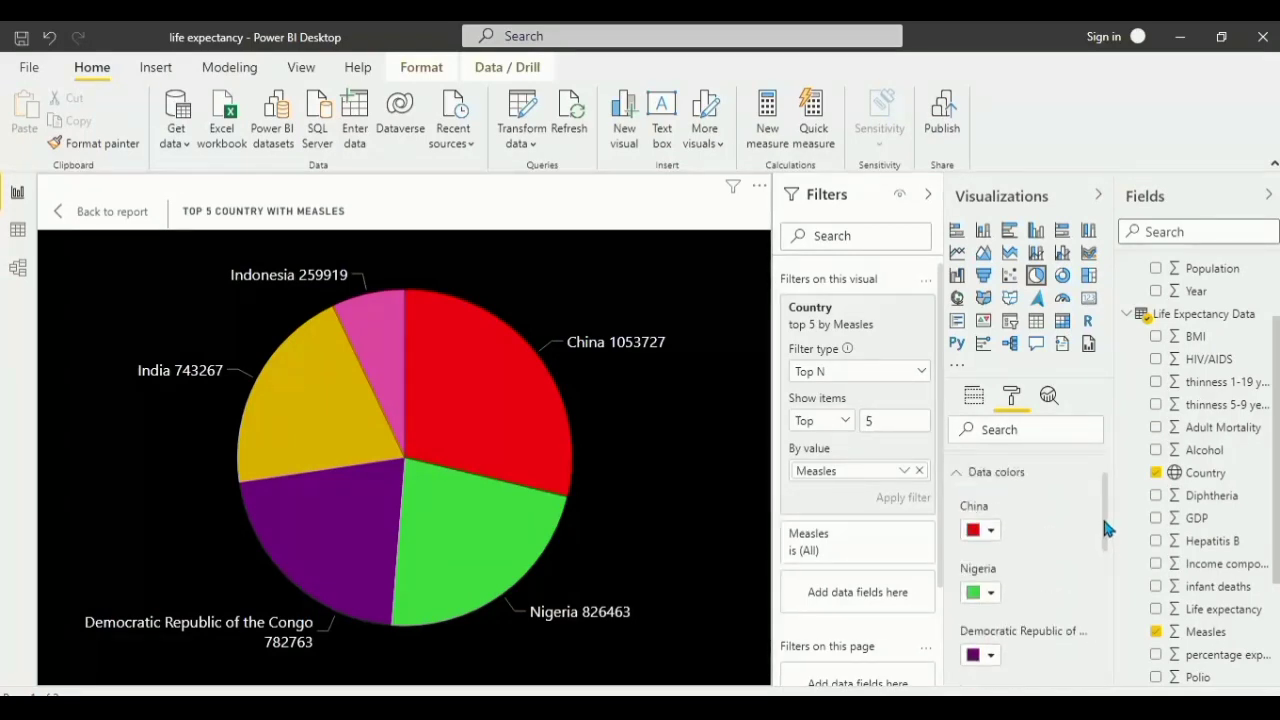
{"action": "scroll", "coordinate": [1072, 497], "scroll_direction": "up", "scroll_amount": 2}
{"action": "left_click", "coordinate": [977, 540]}
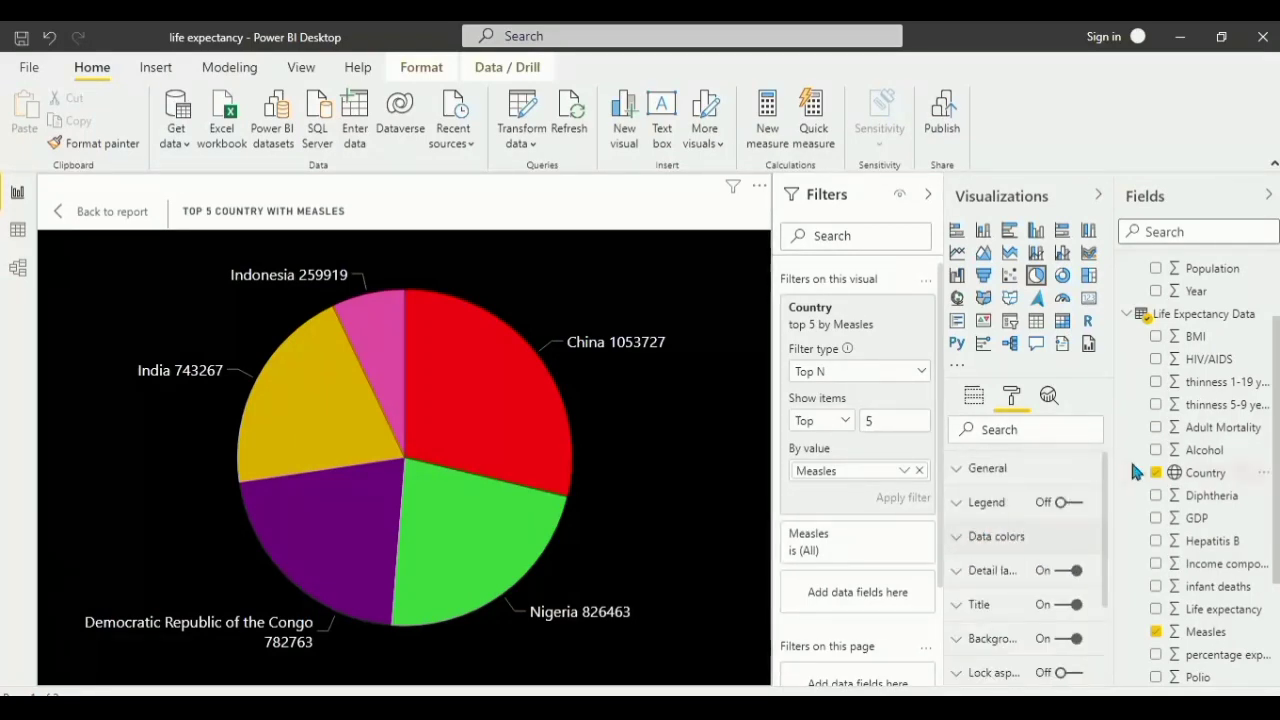
{"action": "left_click_drag", "start_coordinate": [1104, 515], "coordinate": [1097, 623]}
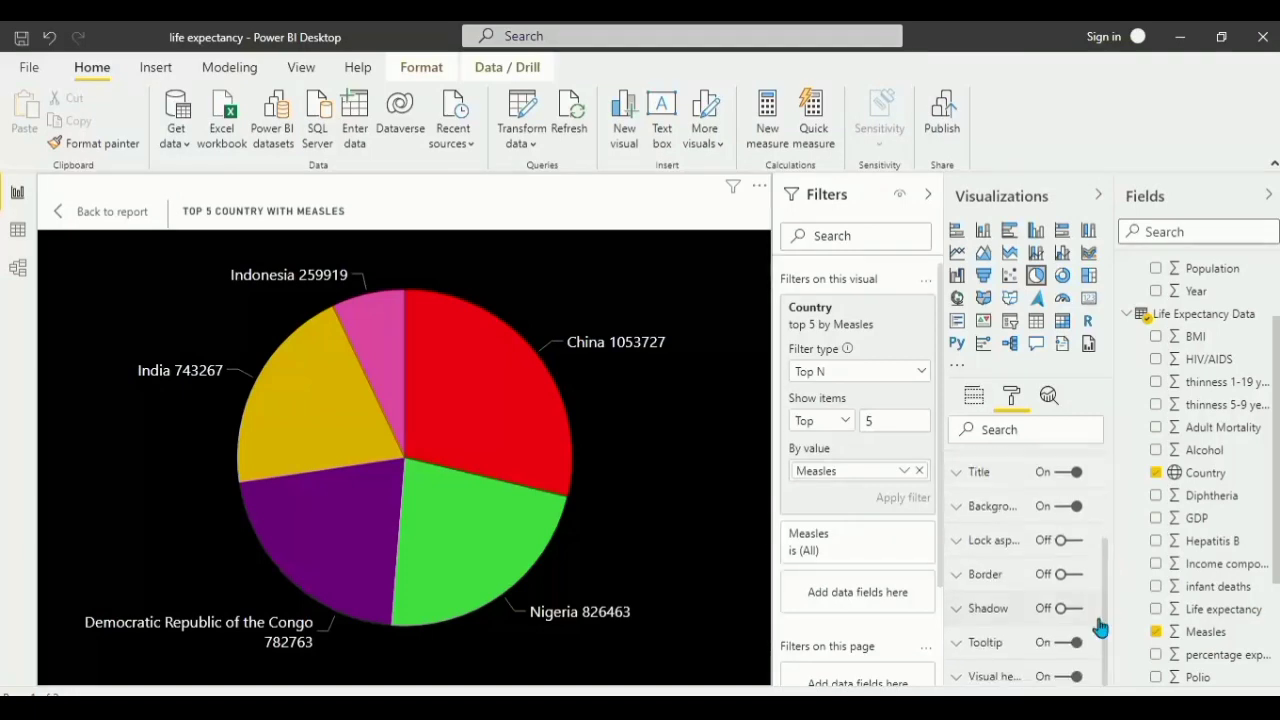
{"action": "left_click", "coordinate": [92, 214]}
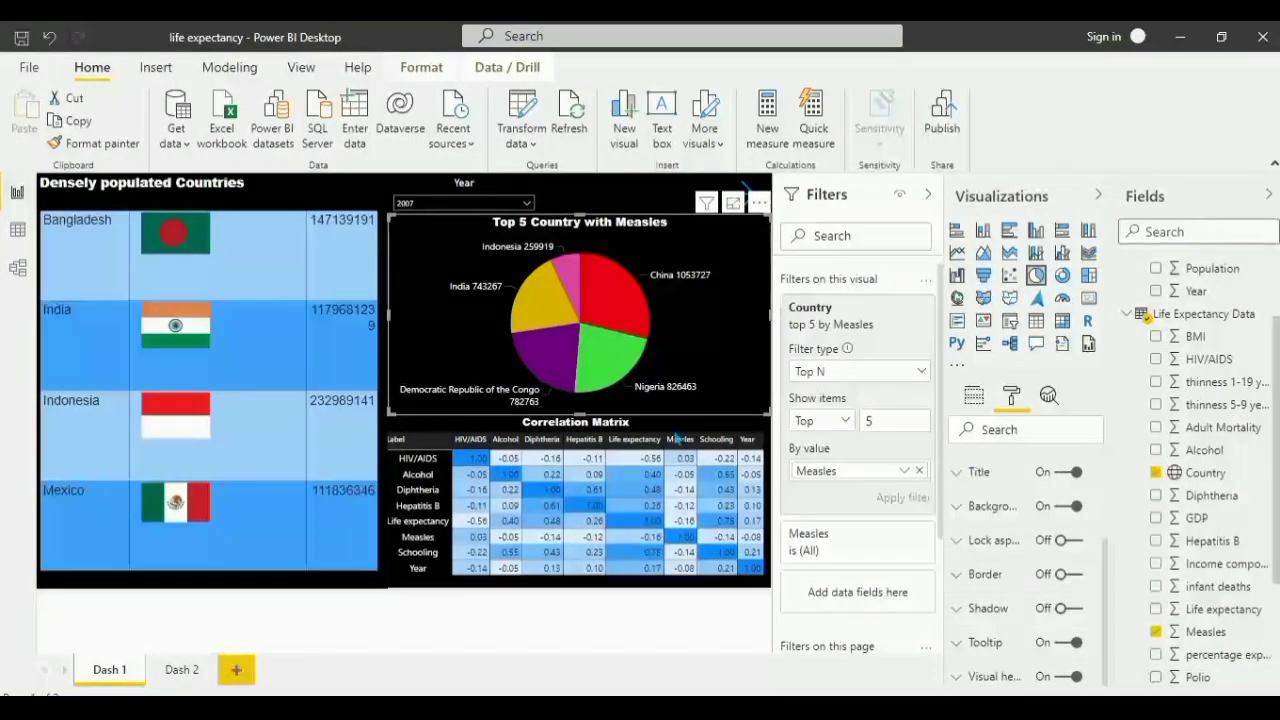
Step: View the Correlation Matrix in focus mode, examine its Correlations table fields and life expectancy correlations, and return to the full page
{"action": "left_click", "coordinate": [745, 430]}
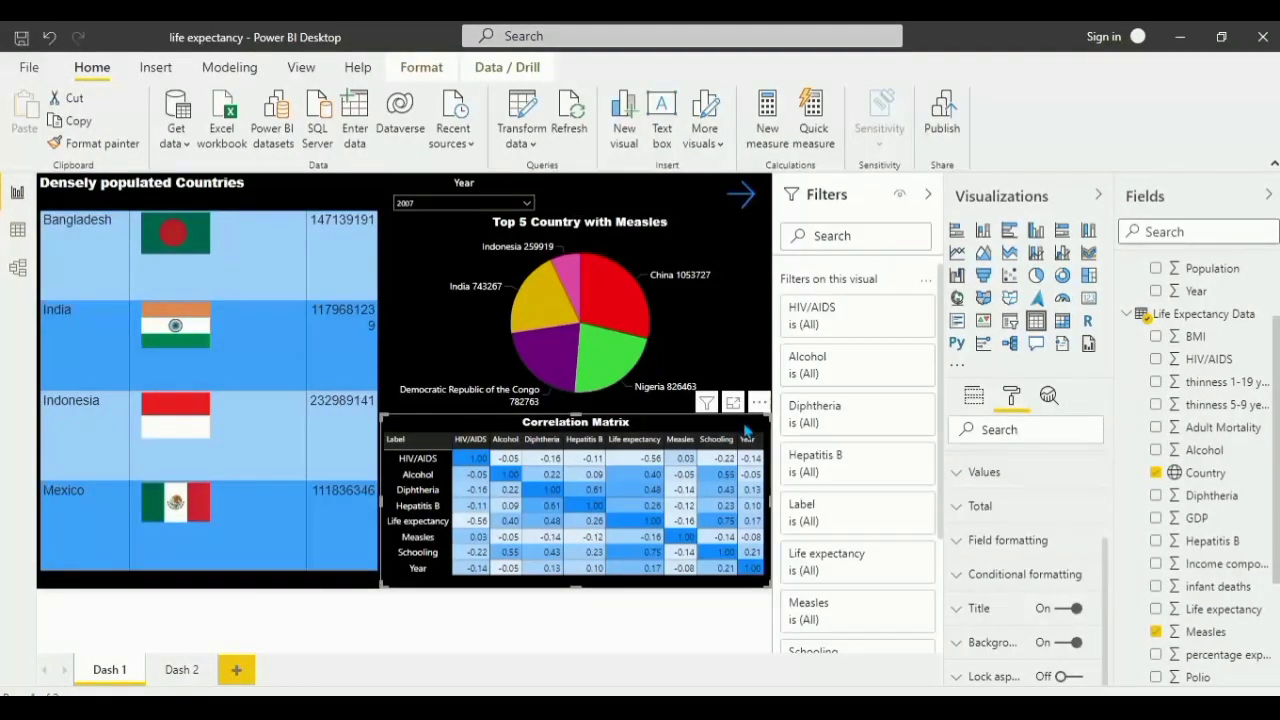
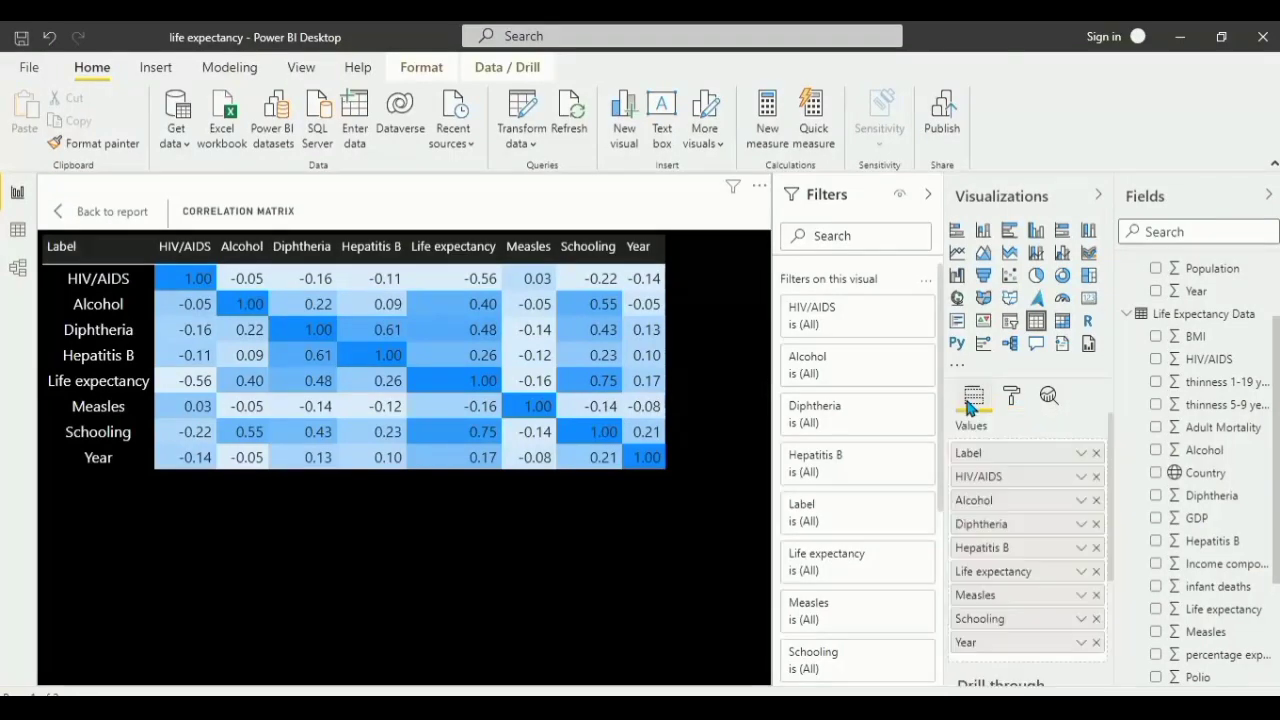
{"action": "left_click", "coordinate": [1127, 316]}
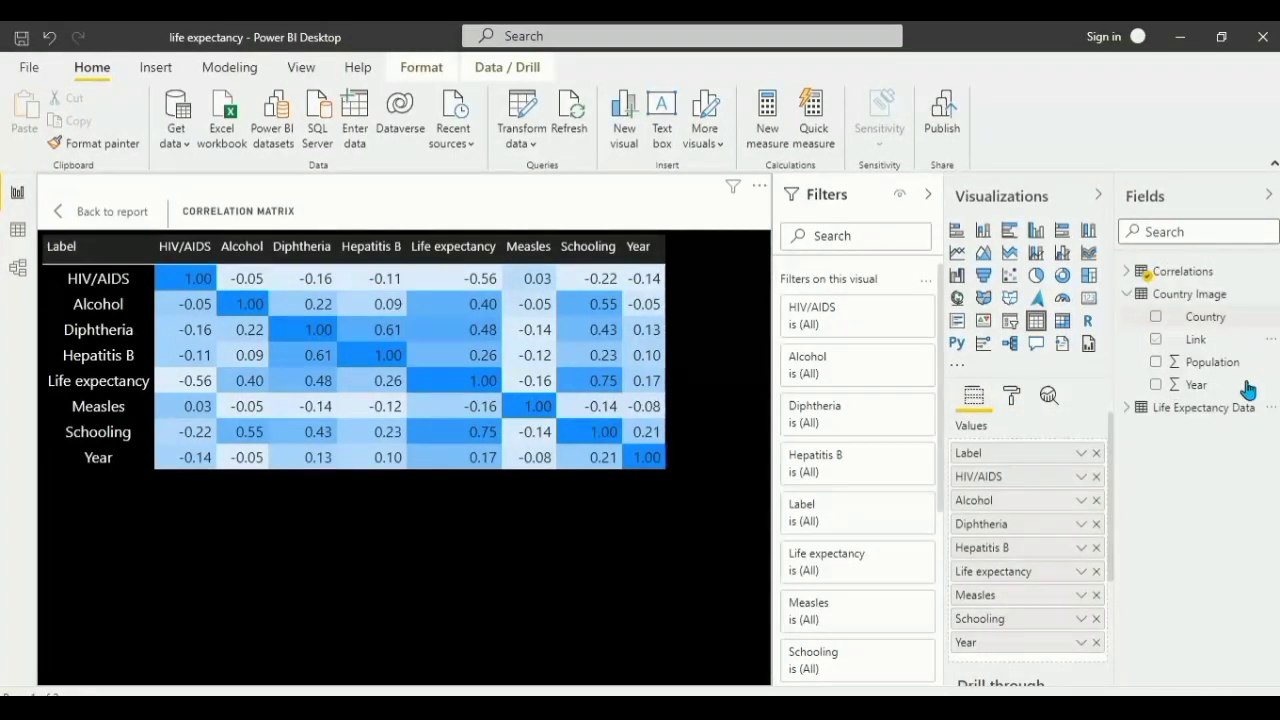
{"action": "left_click", "coordinate": [1127, 295]}
{"action": "left_click", "coordinate": [1128, 272]}
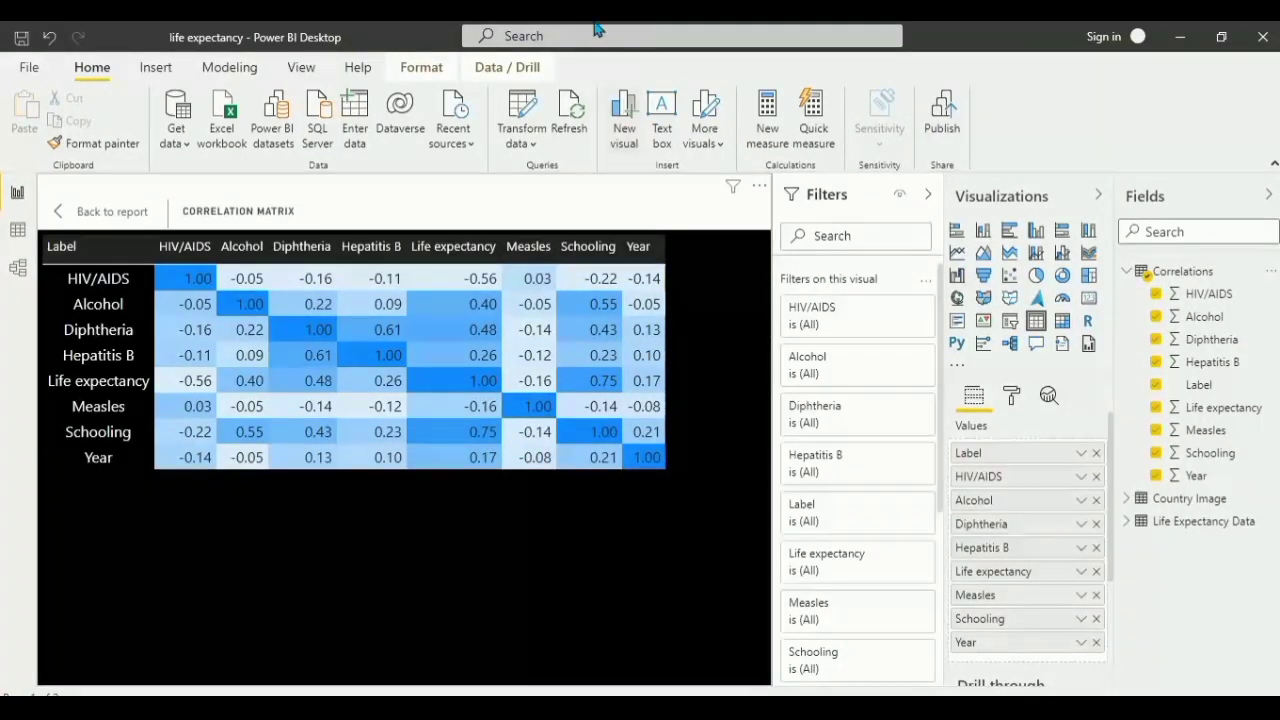
{"action": "mouse_move", "coordinate": [522, 45]}
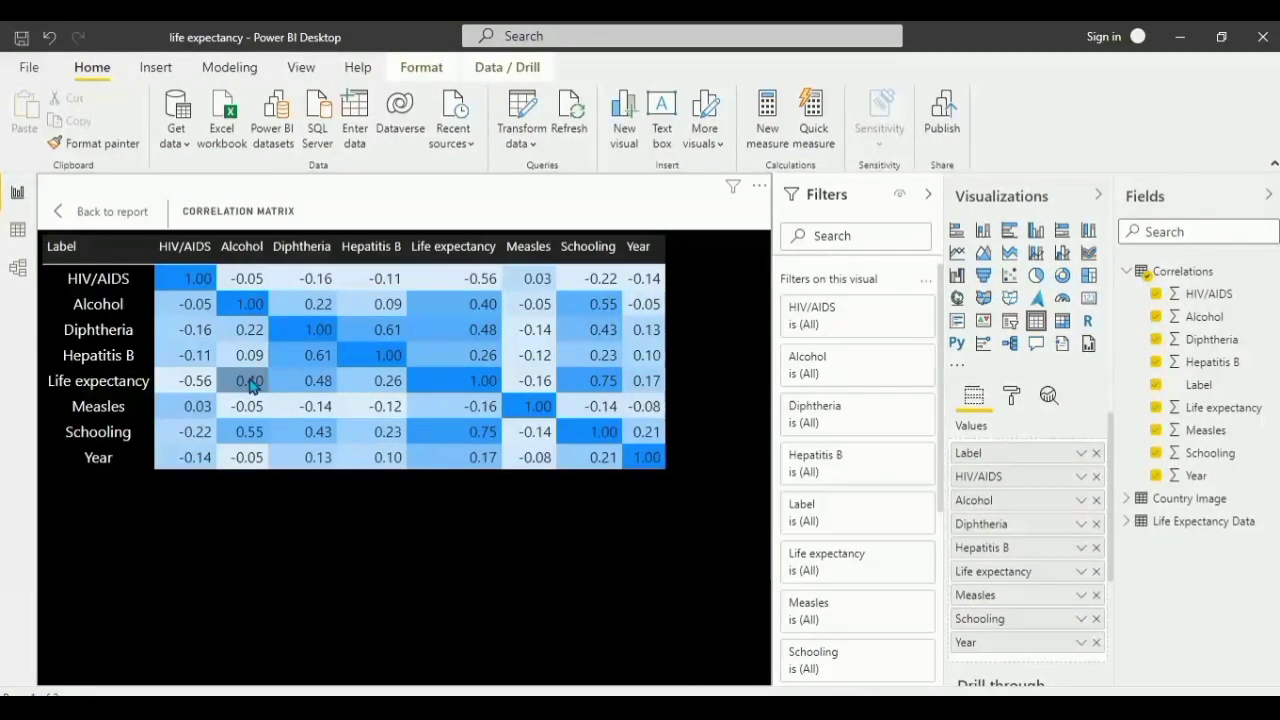
{"action": "mouse_move", "coordinate": [232, 388]}
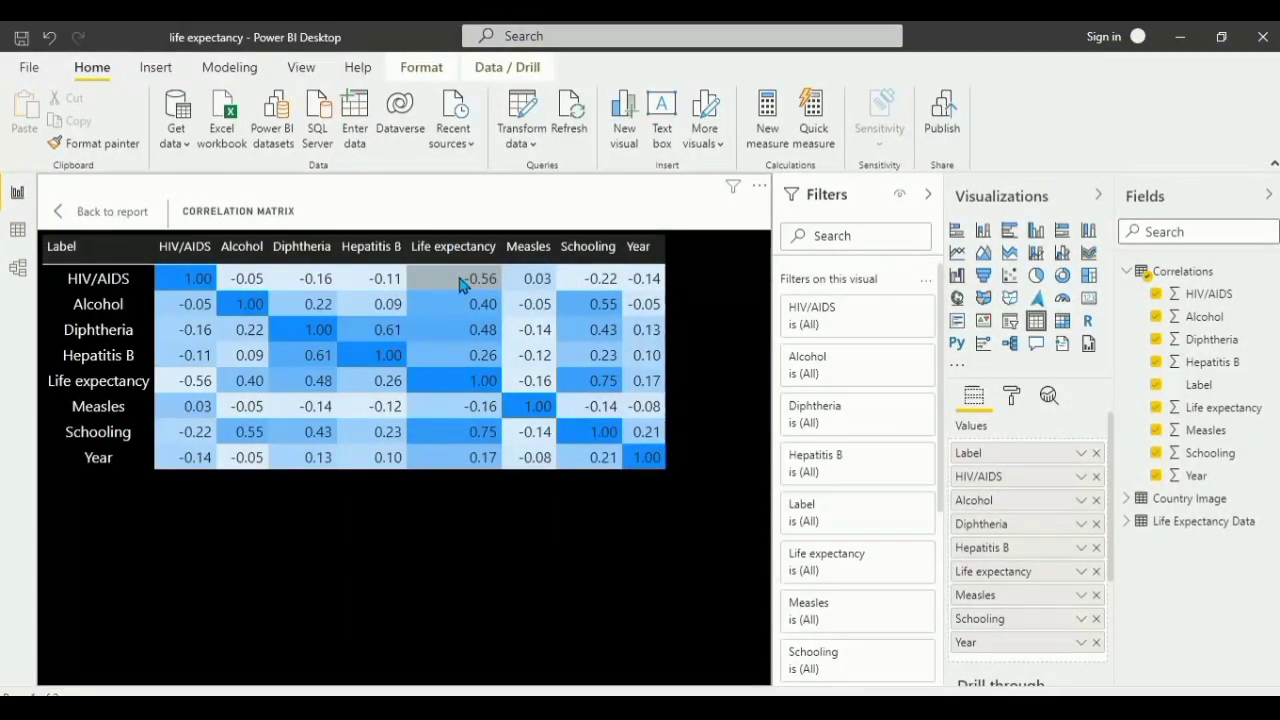
{"action": "left_click", "coordinate": [72, 212]}
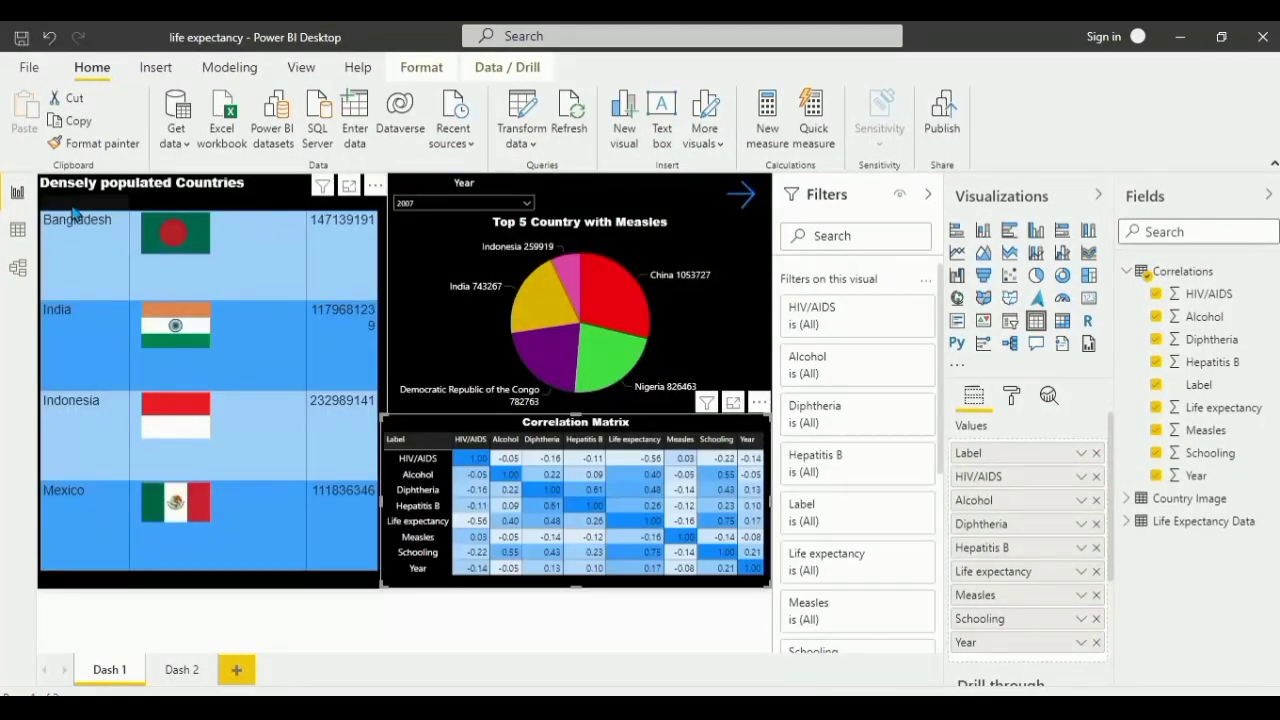
Step: On the Dash 2 page, view the alcohol consumption donut chart in focus mode and check which Life Expectancy Data fields it uses
{"action": "left_click", "coordinate": [176, 673]}
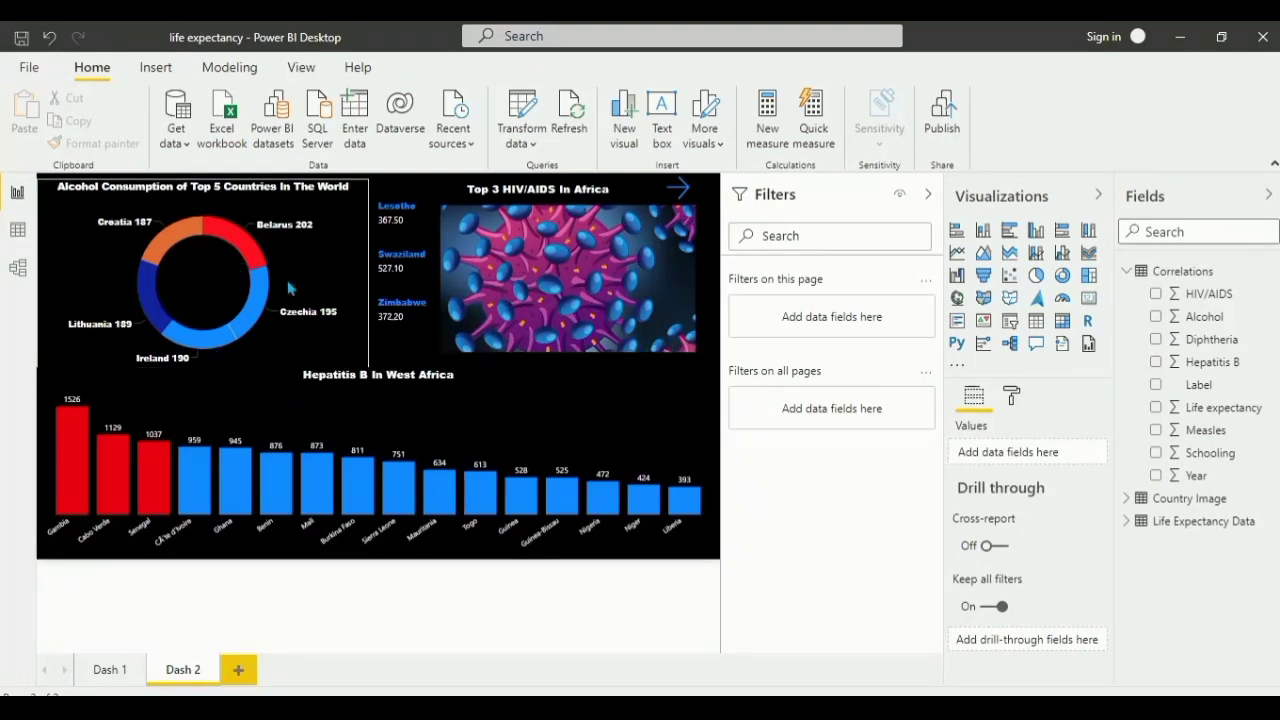
{"action": "left_click", "coordinate": [289, 288]}
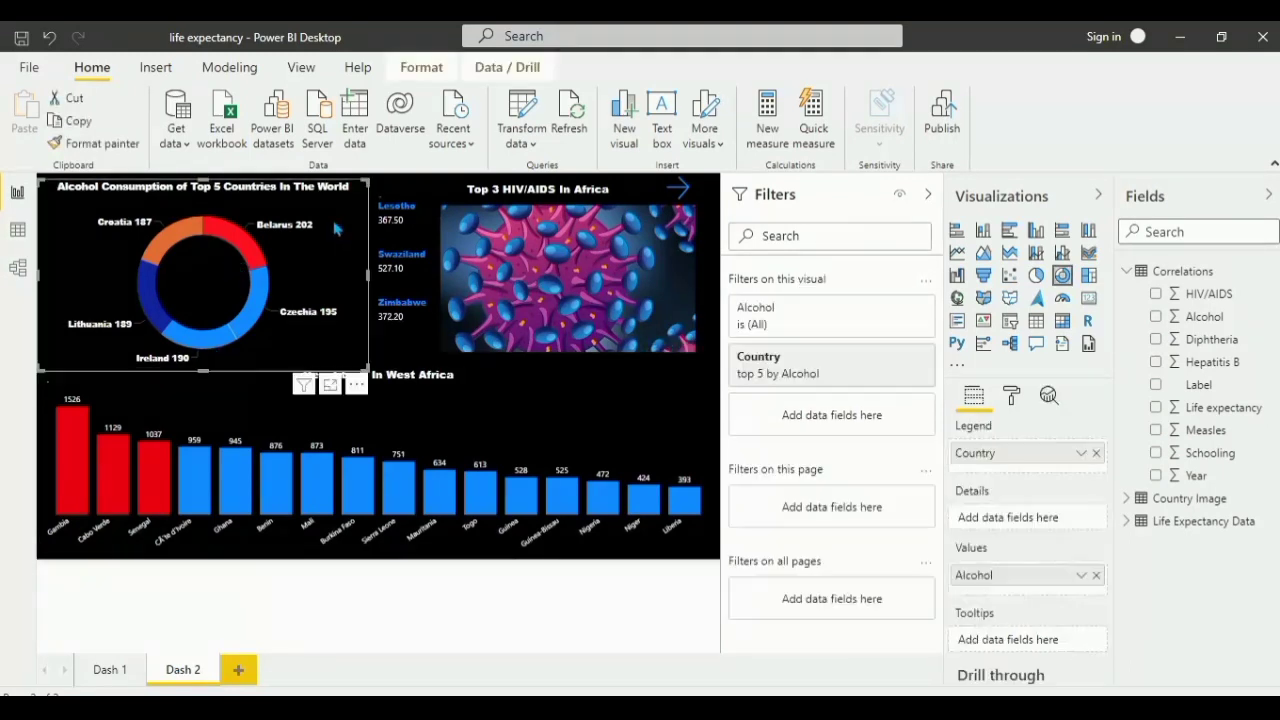
{"action": "left_click", "coordinate": [330, 387]}
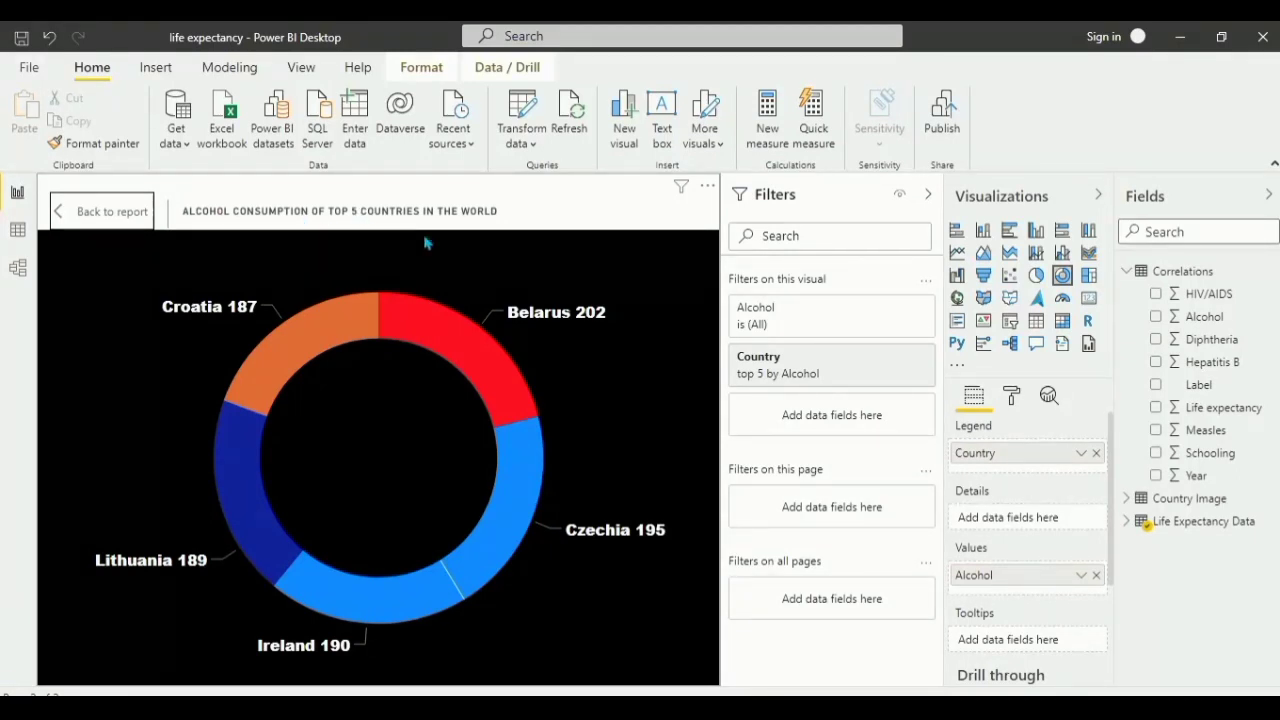
{"action": "left_click", "coordinate": [1128, 272]}
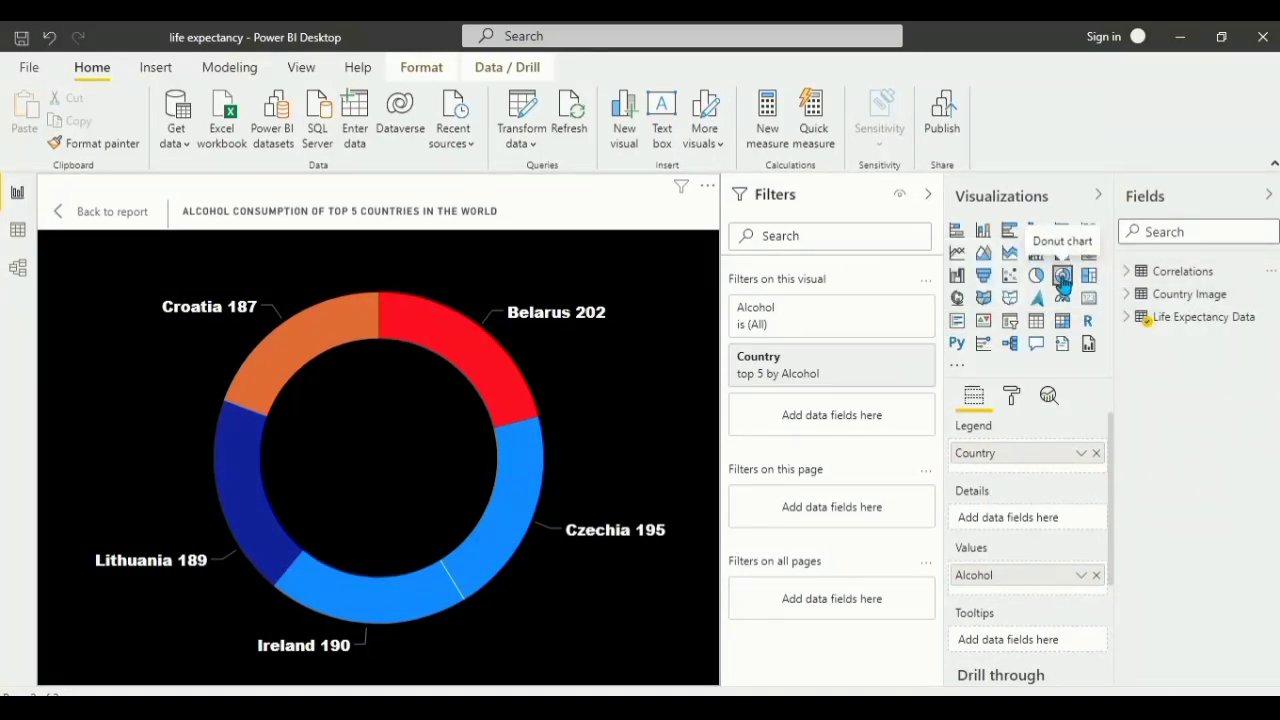
{"action": "left_click", "coordinate": [1126, 318]}
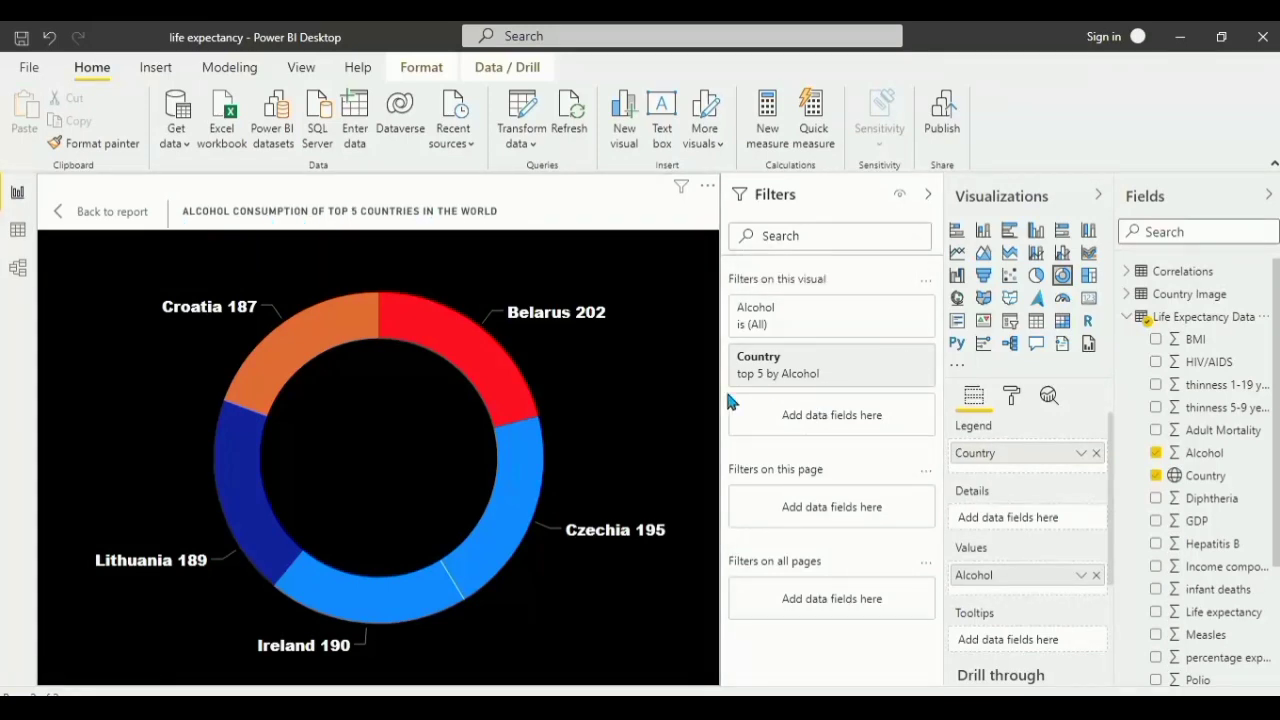
Step: Review the Country filter of the alcohol consumption donut chart, including its filter type choices, keeping Top N
{"action": "left_click", "coordinate": [898, 357]}
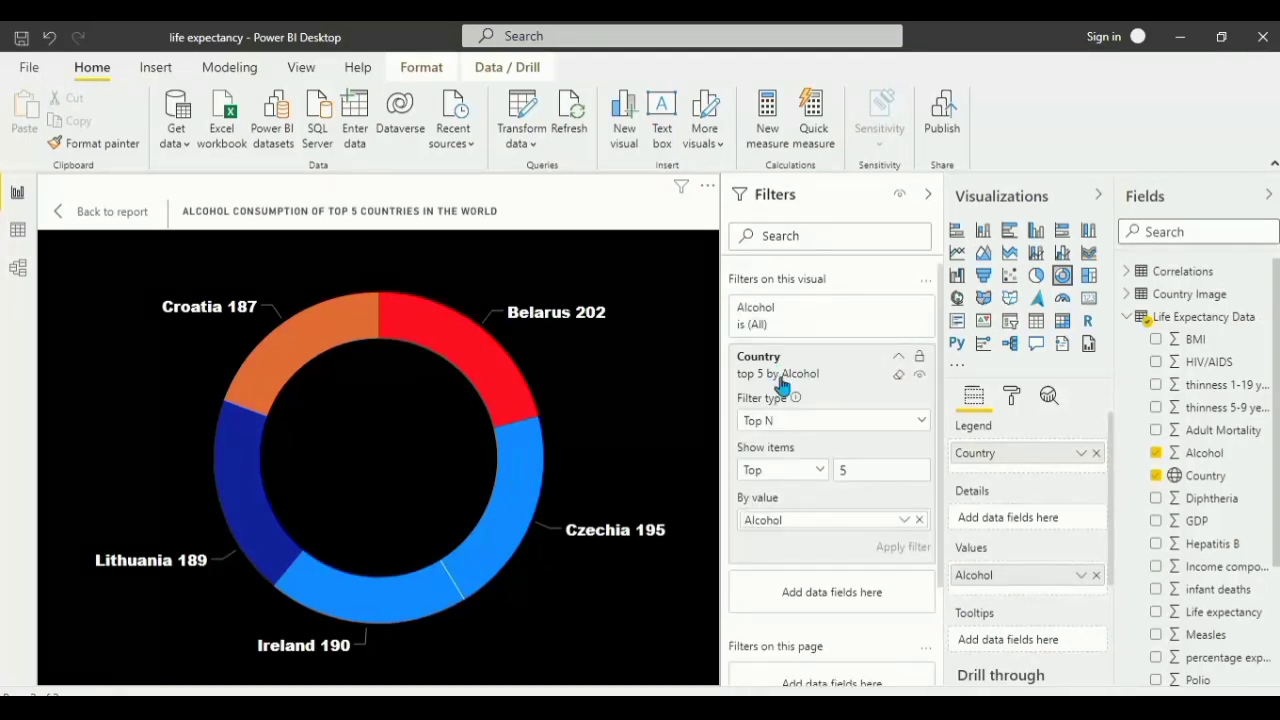
{"action": "left_click", "coordinate": [835, 427]}
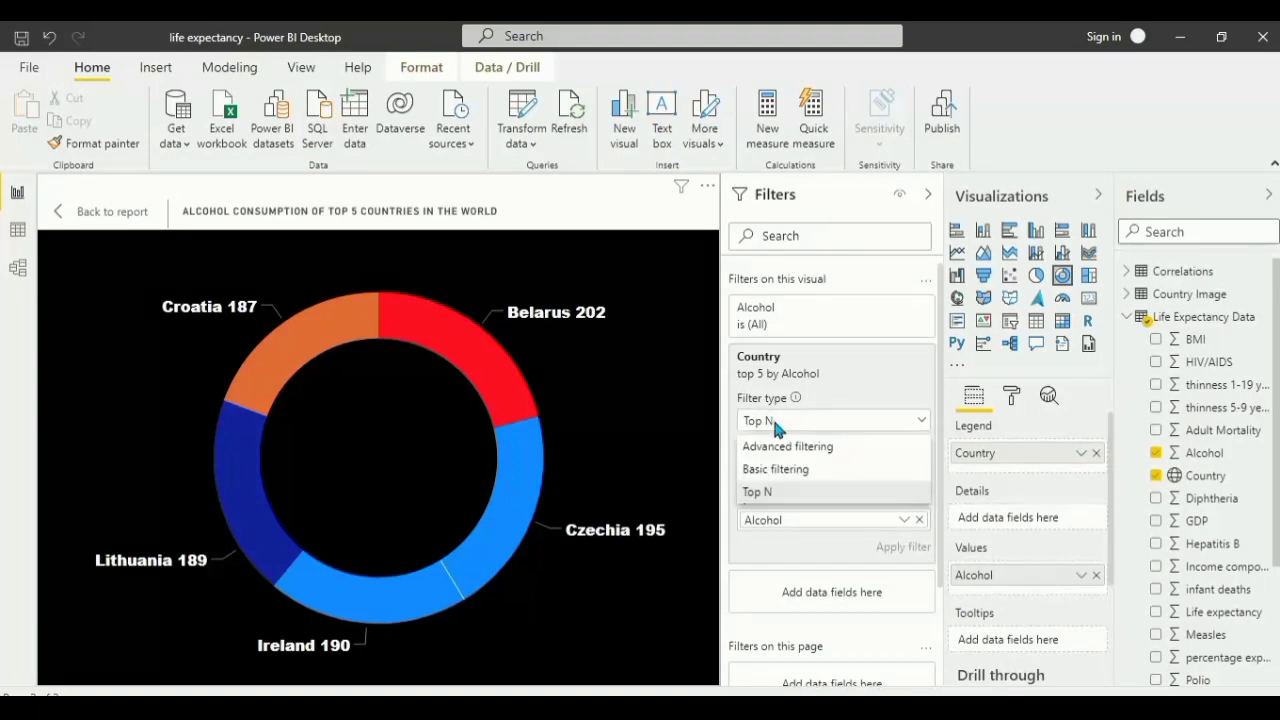
{"action": "left_click", "coordinate": [921, 415]}
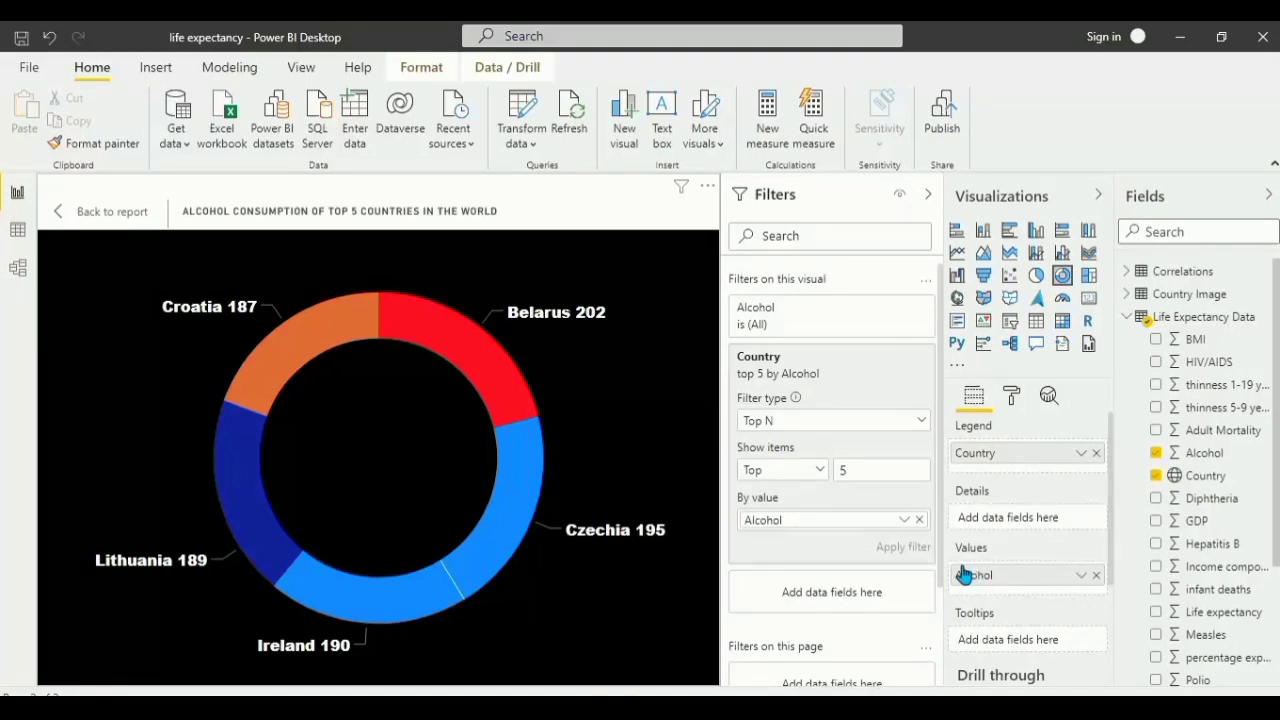
Step: Inspect the donut chart's Title and Background formatting, including the background color choices, without changing them, and return to the full Dash 2 page
{"action": "left_click", "coordinate": [1012, 398]}
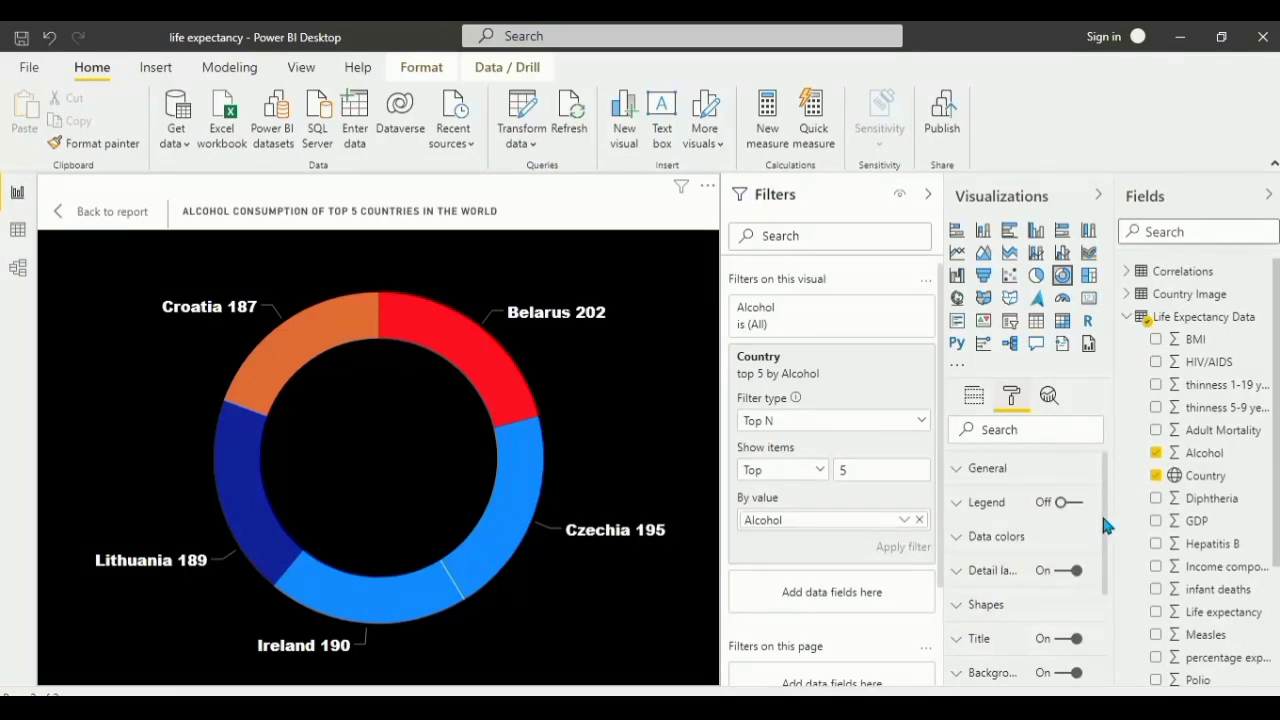
{"action": "scroll", "coordinate": [1101, 512], "scroll_direction": "down", "scroll_amount": 3}
{"action": "left_click", "coordinate": [955, 518]}
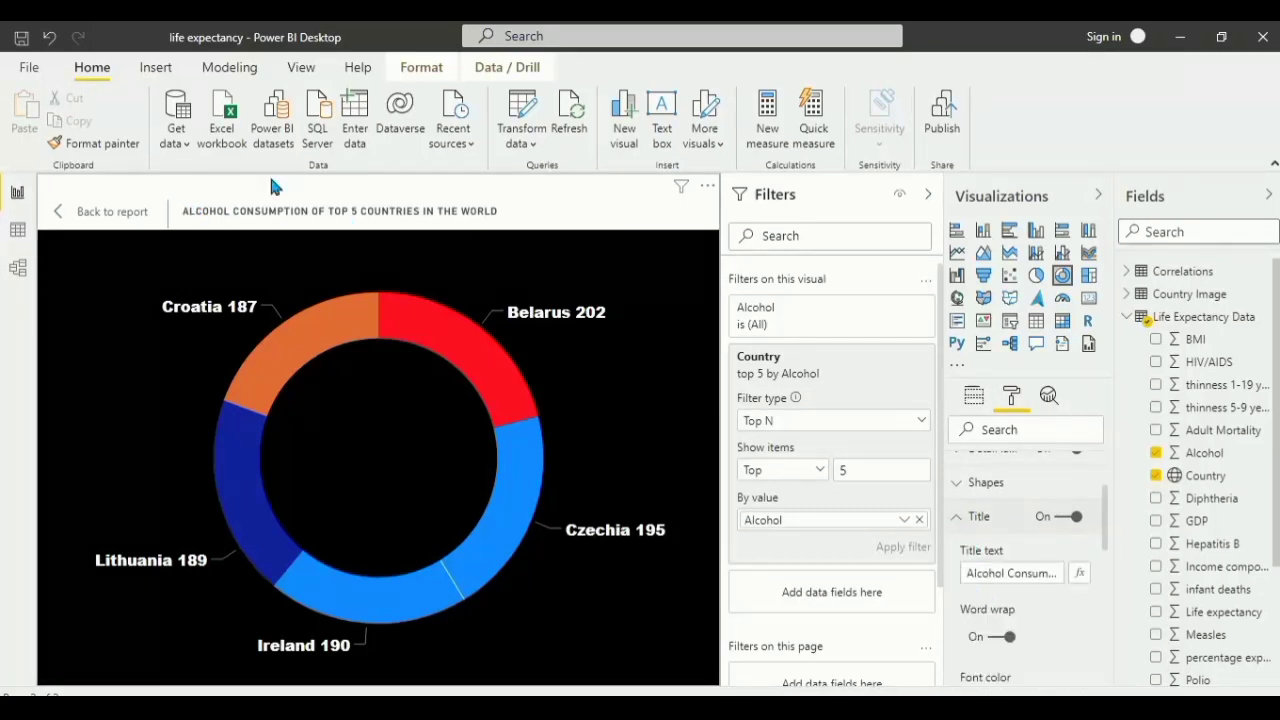
{"action": "left_click", "coordinate": [958, 520]}
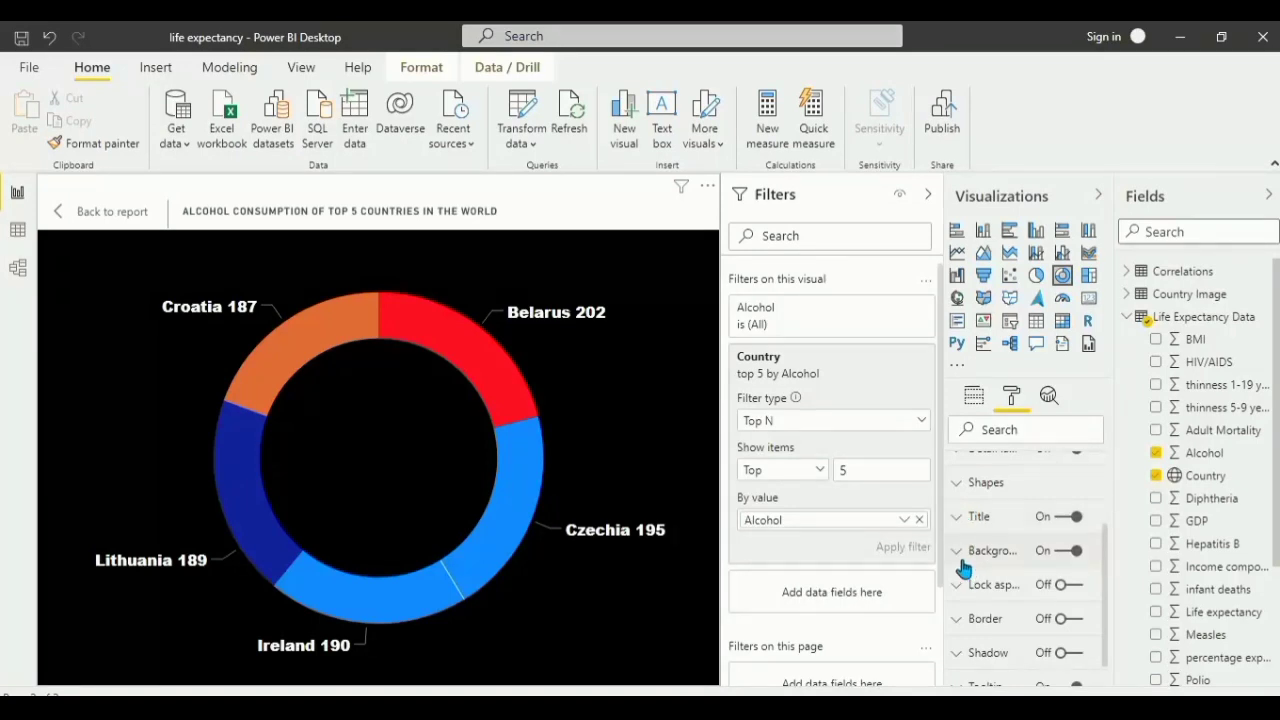
{"action": "left_click", "coordinate": [960, 558]}
{"action": "left_click", "coordinate": [991, 612]}
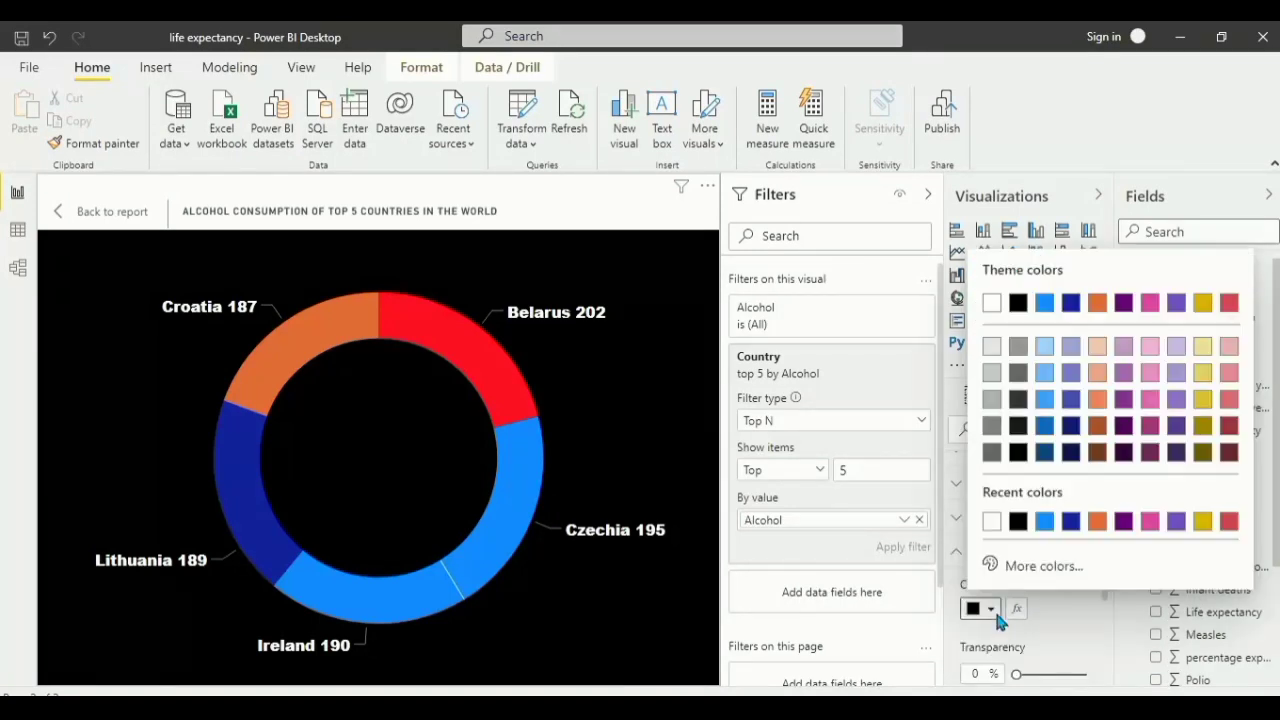
{"action": "left_click", "coordinate": [1074, 613]}
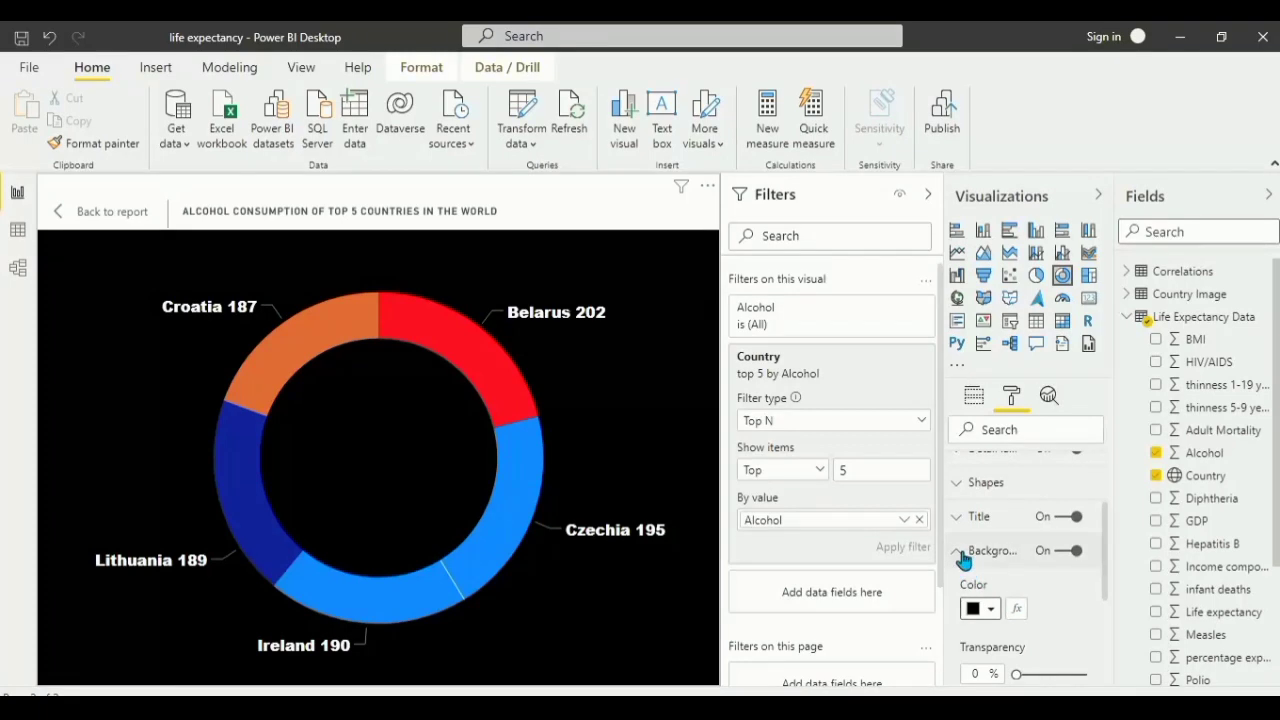
{"action": "left_click", "coordinate": [962, 555]}
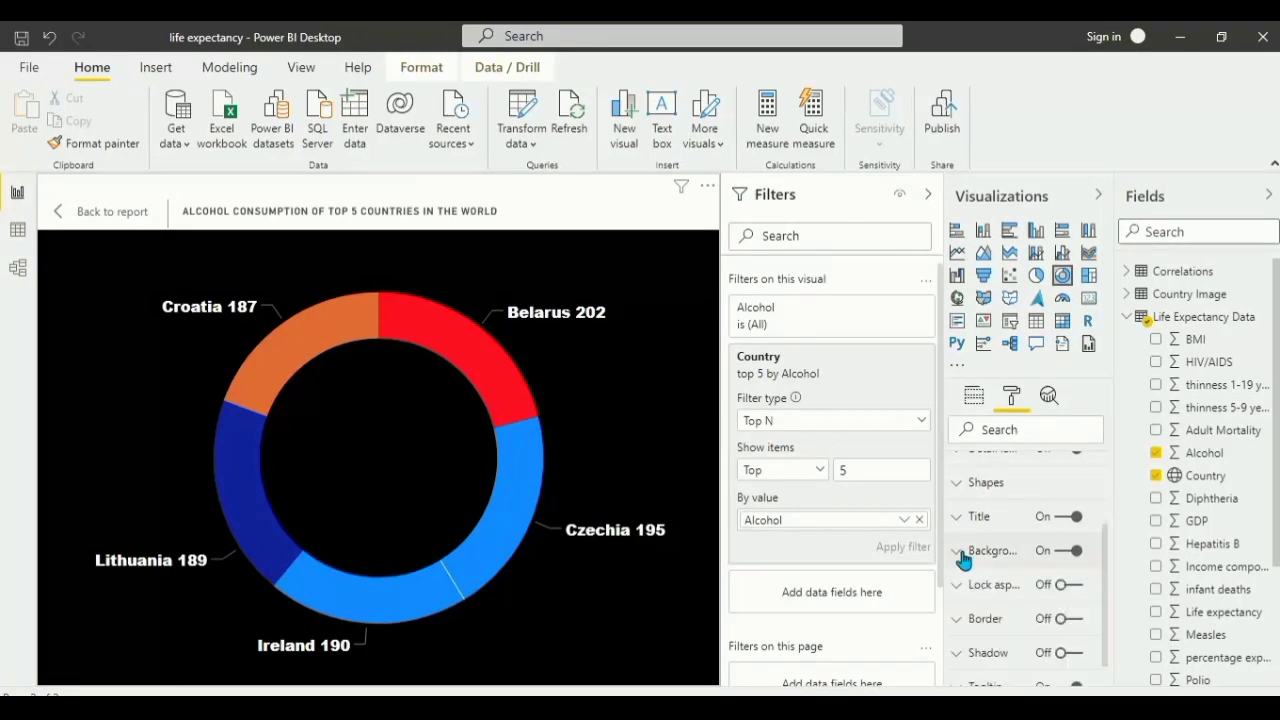
{"action": "left_click", "coordinate": [110, 212]}
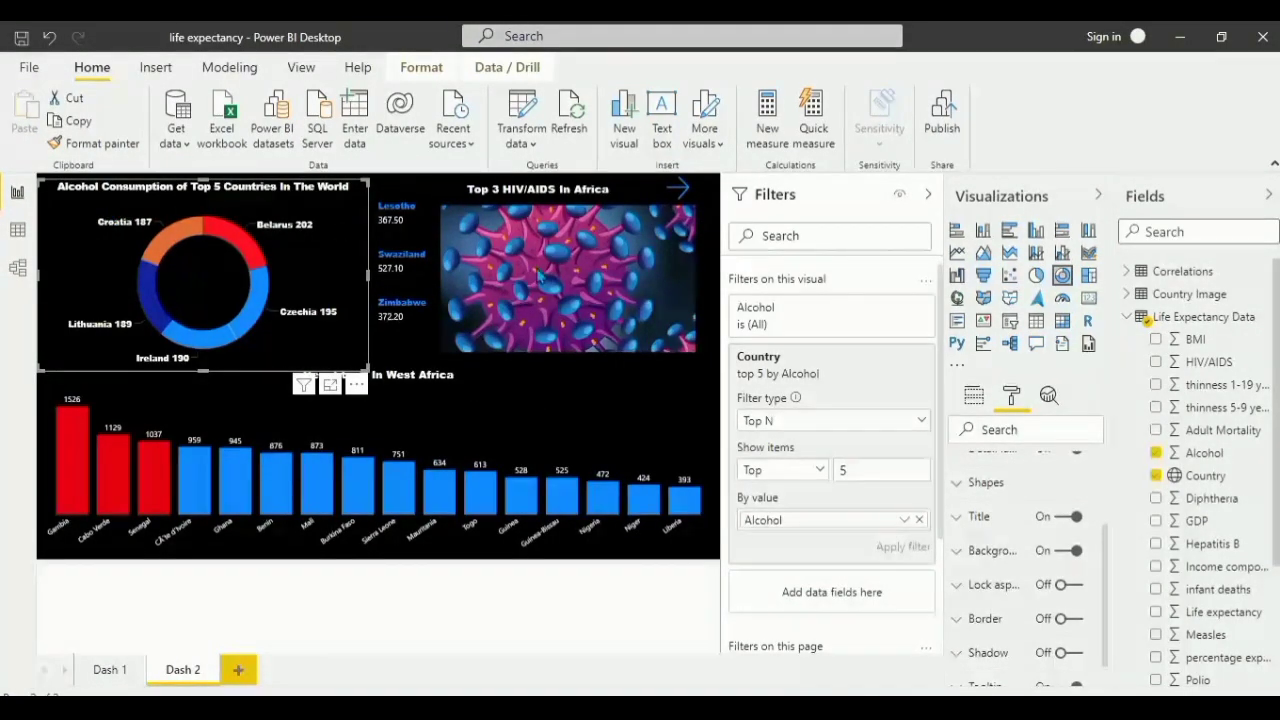
Step: View the Hepatitis B In West Africa column chart in focus mode and check which fields it uses
{"action": "left_click", "coordinate": [548, 426]}
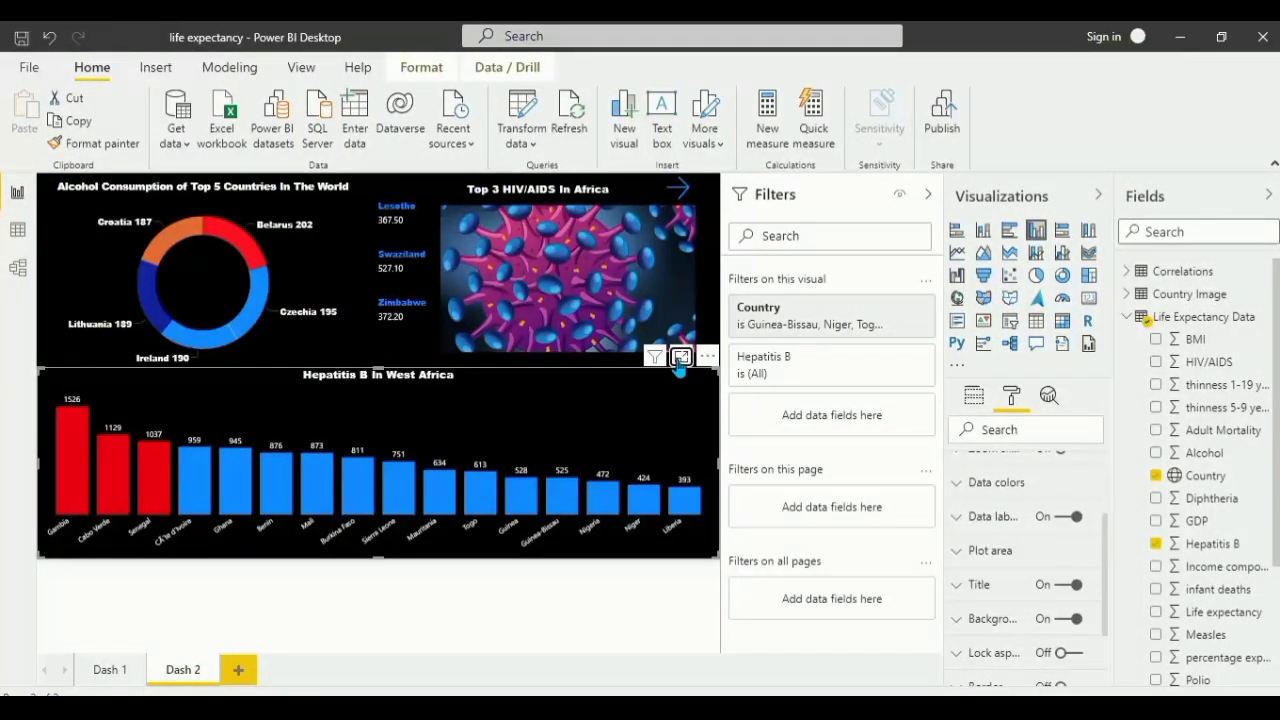
{"action": "left_click", "coordinate": [680, 358]}
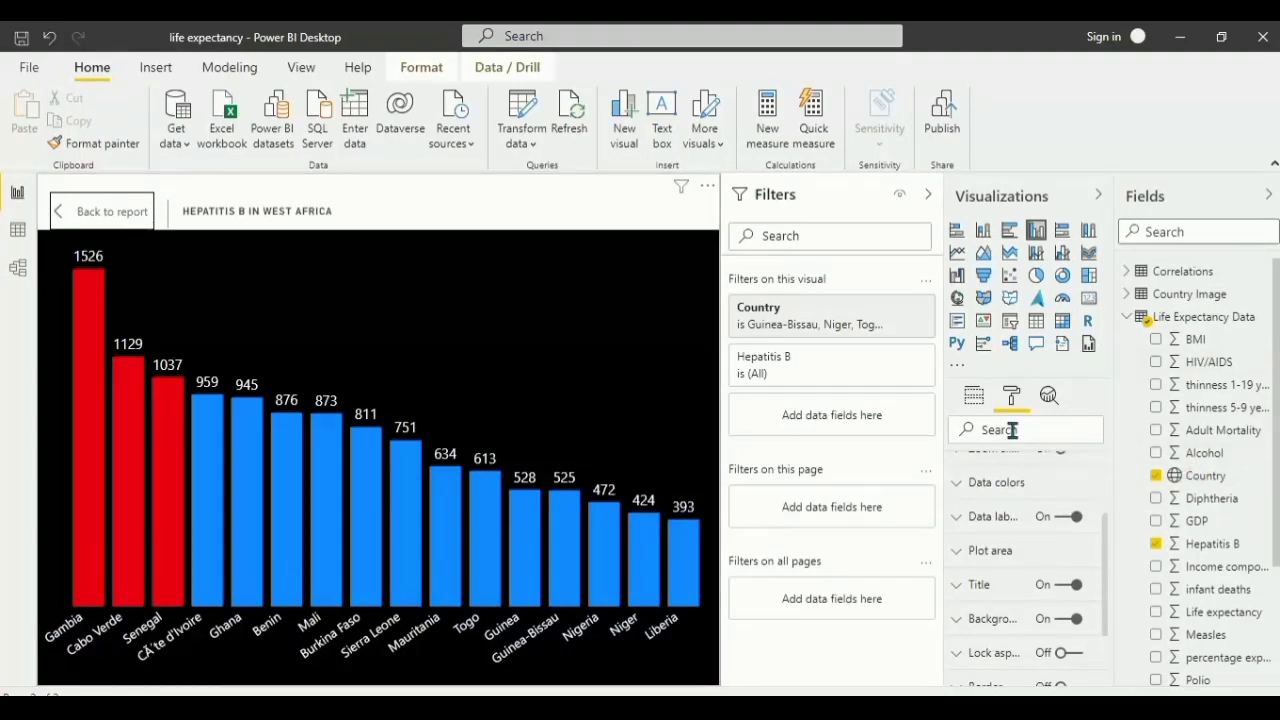
{"action": "left_click", "coordinate": [976, 398]}
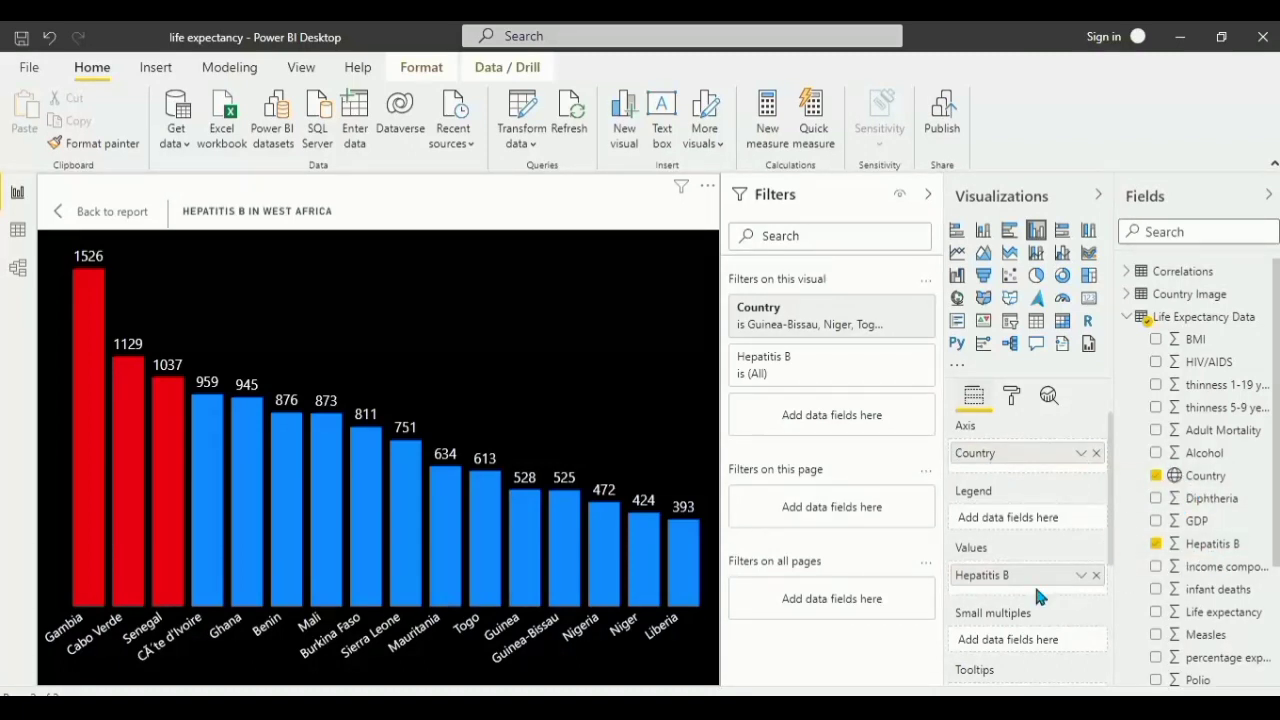
Step: Review the Hepatitis B chart's Country filter, collapse the filters area, and return to the full Dash 2 page
{"action": "mouse_move", "coordinate": [893, 300]}
{"action": "left_click", "coordinate": [899, 307]}
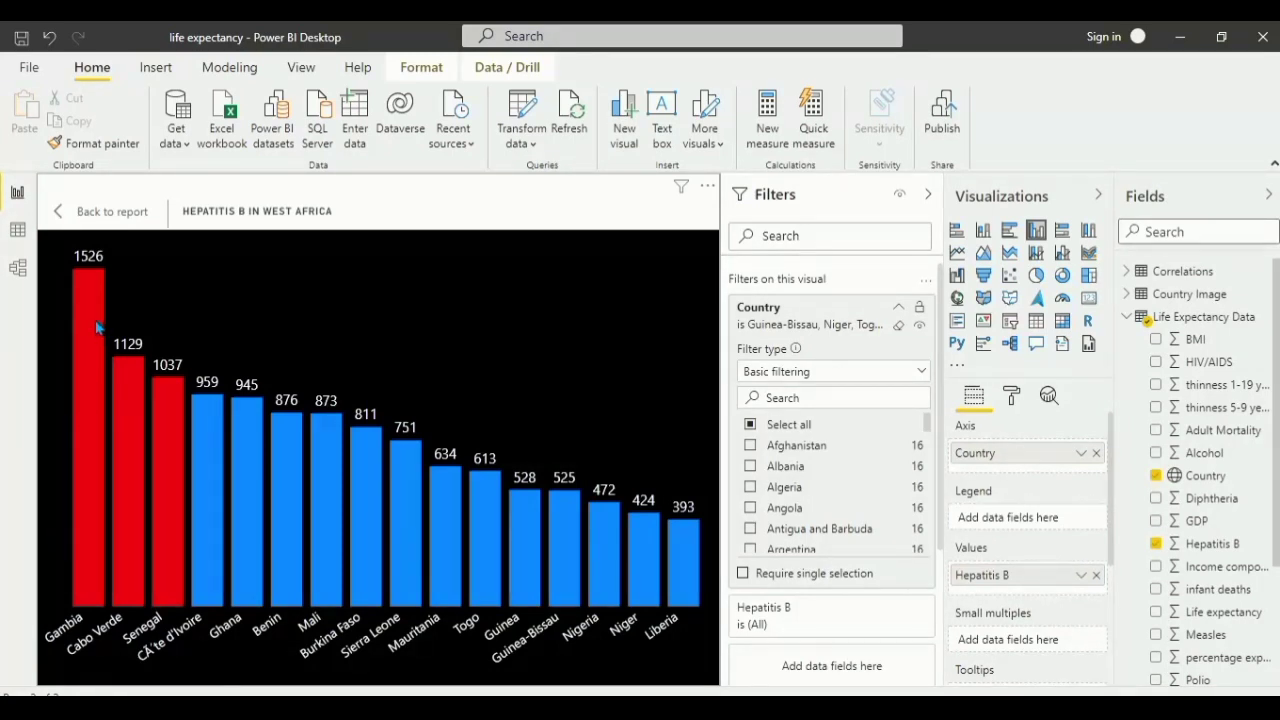
{"action": "mouse_move", "coordinate": [97, 327]}
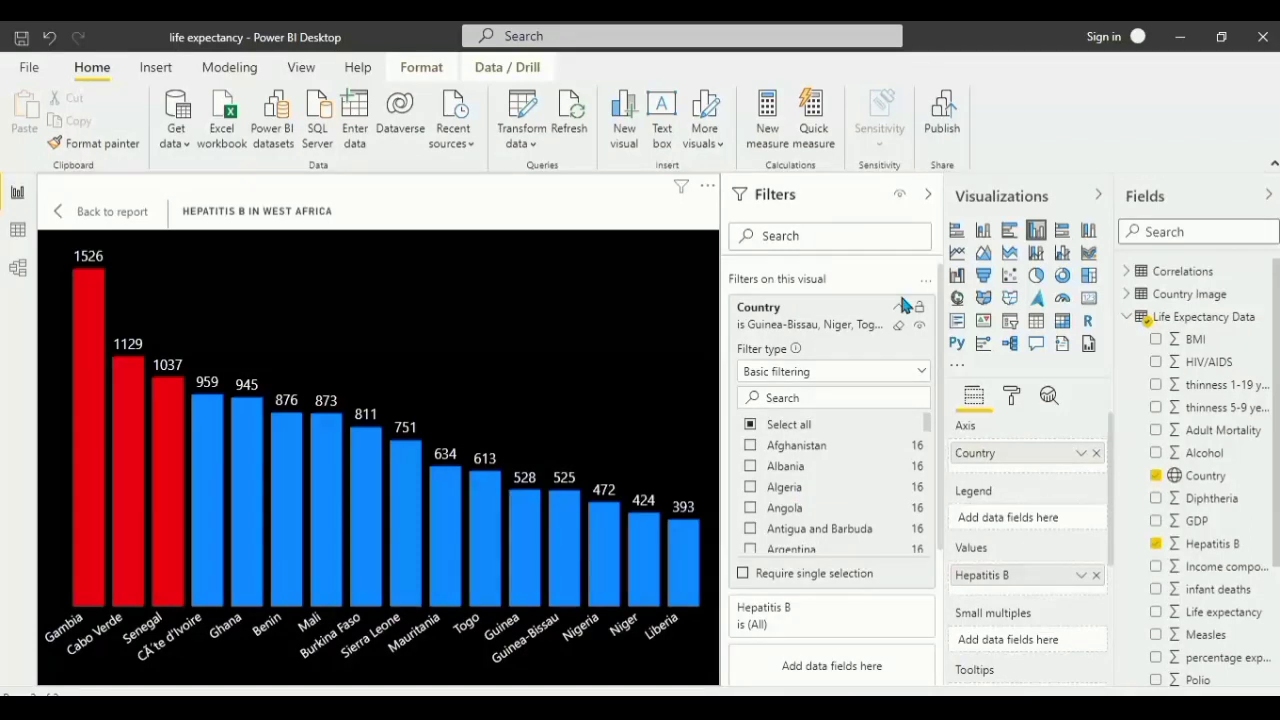
{"action": "left_click", "coordinate": [930, 197]}
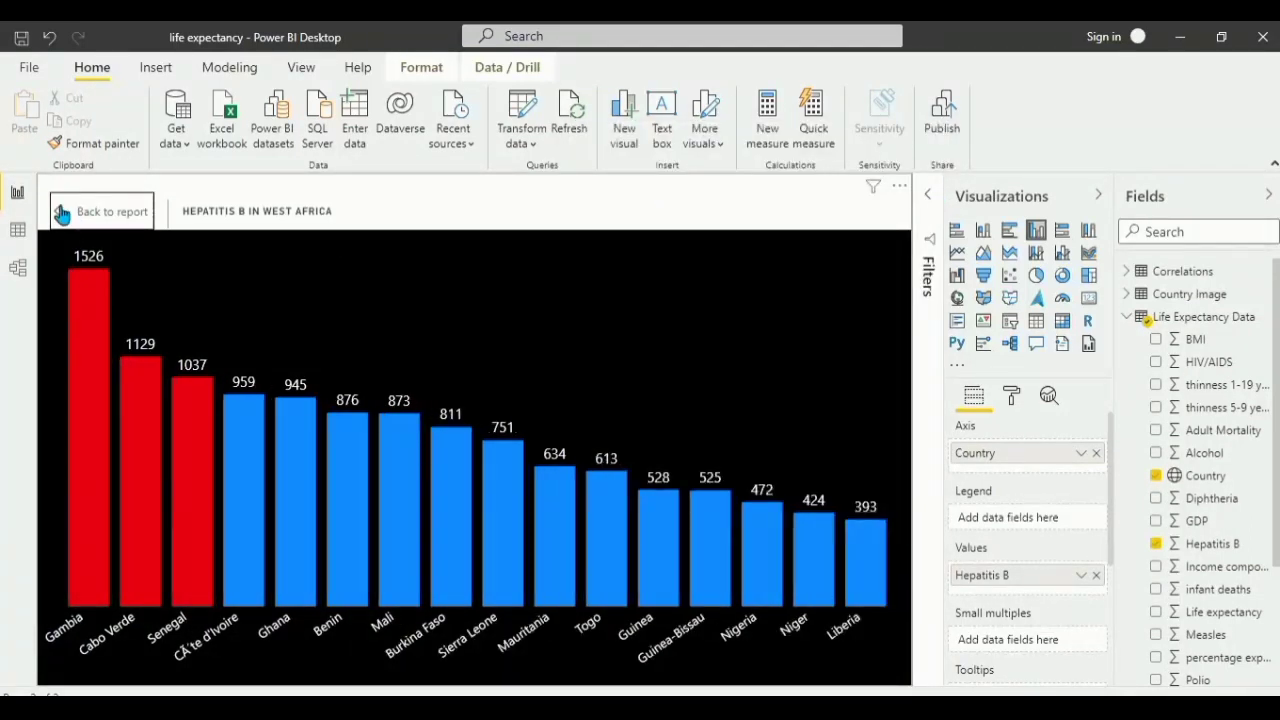
{"action": "left_click", "coordinate": [100, 212]}
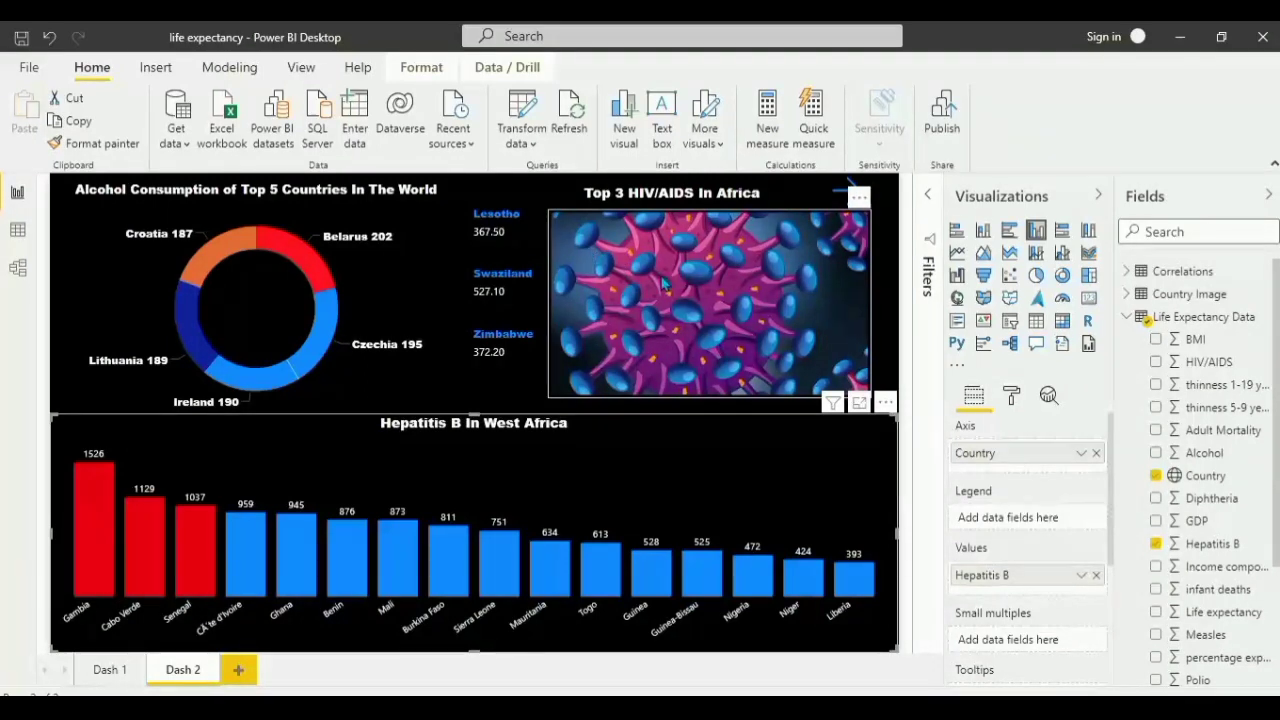
Step: Open the file picker for inserting an image on the page and close it without choosing a file
{"action": "left_click", "coordinate": [157, 67]}
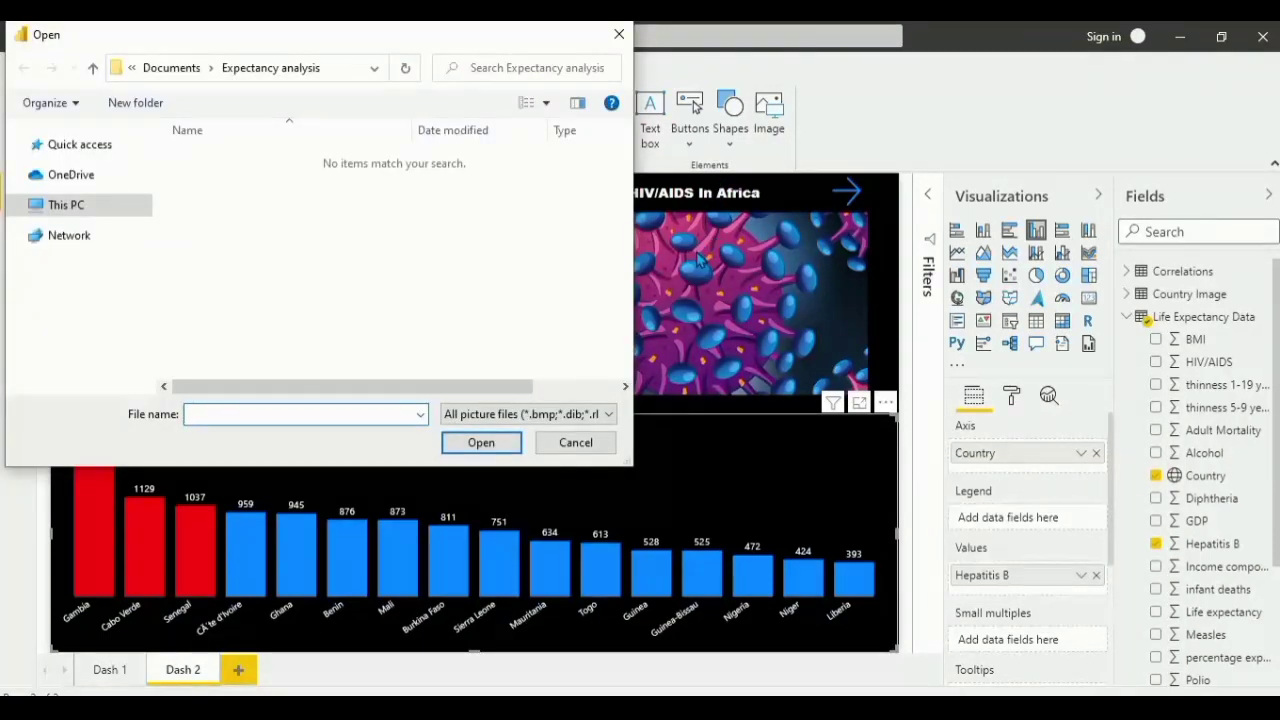
{"action": "left_click", "coordinate": [620, 35]}
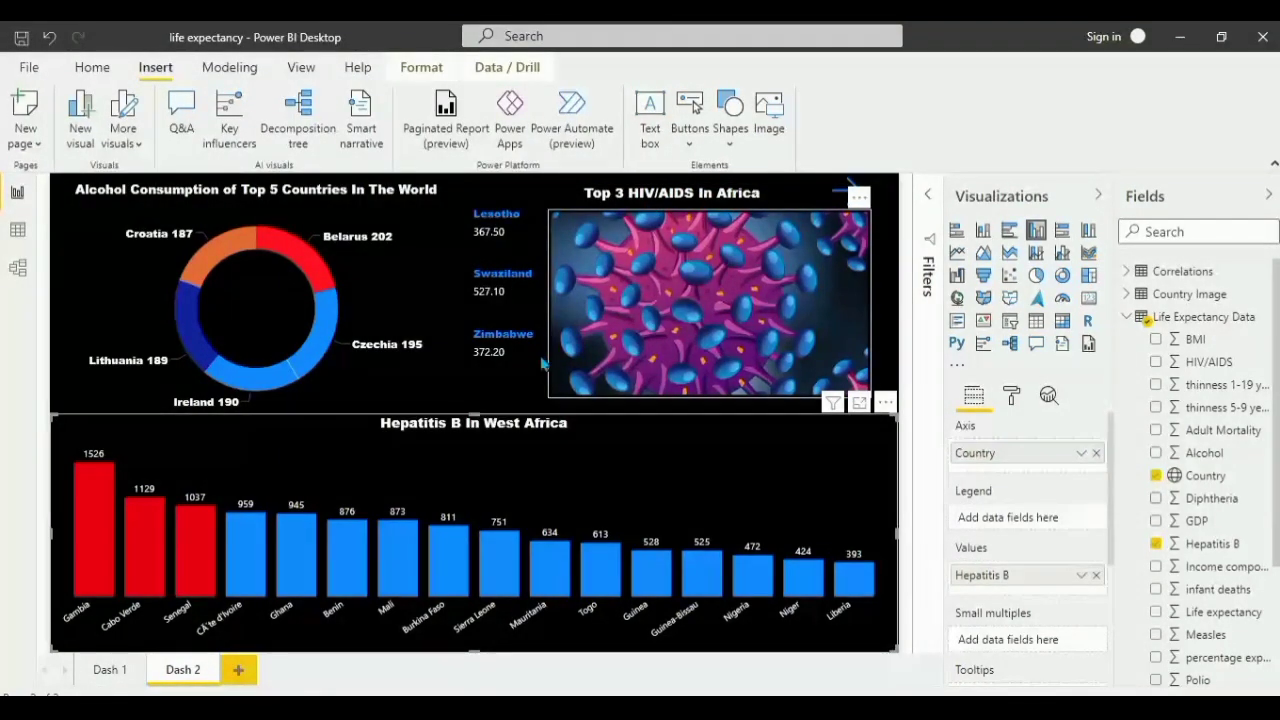
Step: View the Top 3 HIV/AIDS In Africa multi-row card in focus mode and review its fields and Country filter settings
{"action": "left_click", "coordinate": [866, 412]}
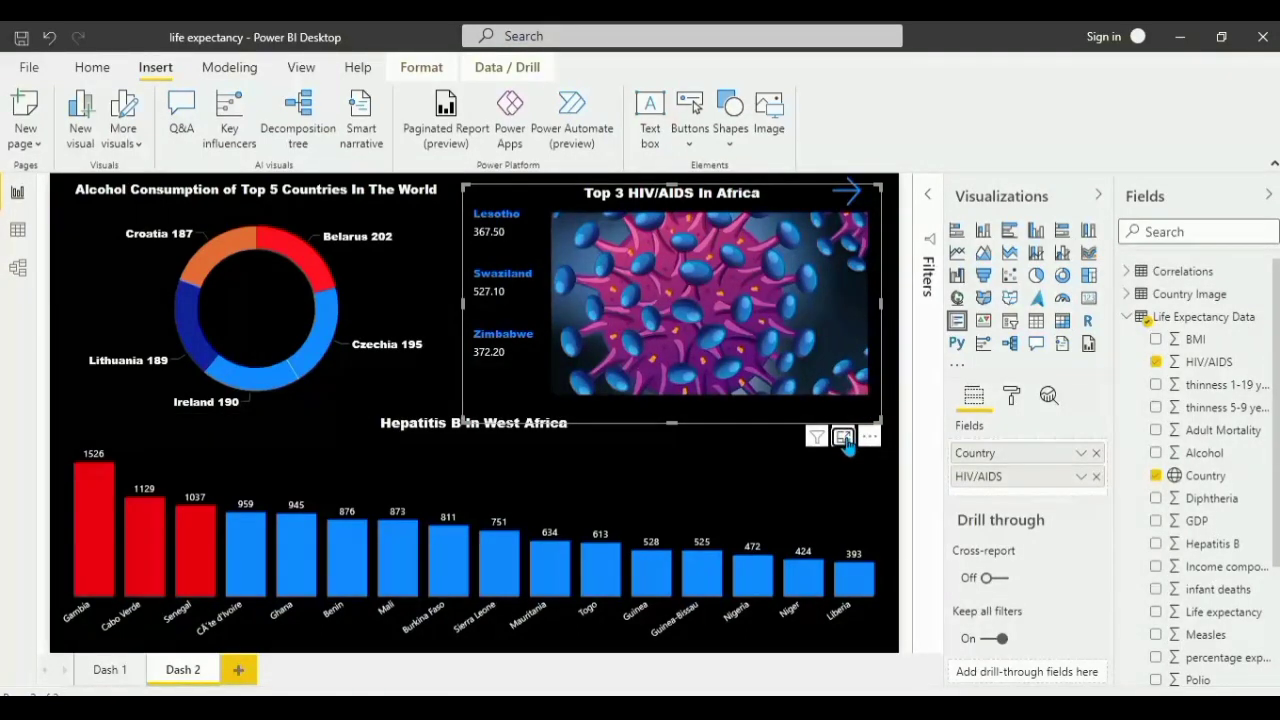
{"action": "left_click", "coordinate": [843, 438]}
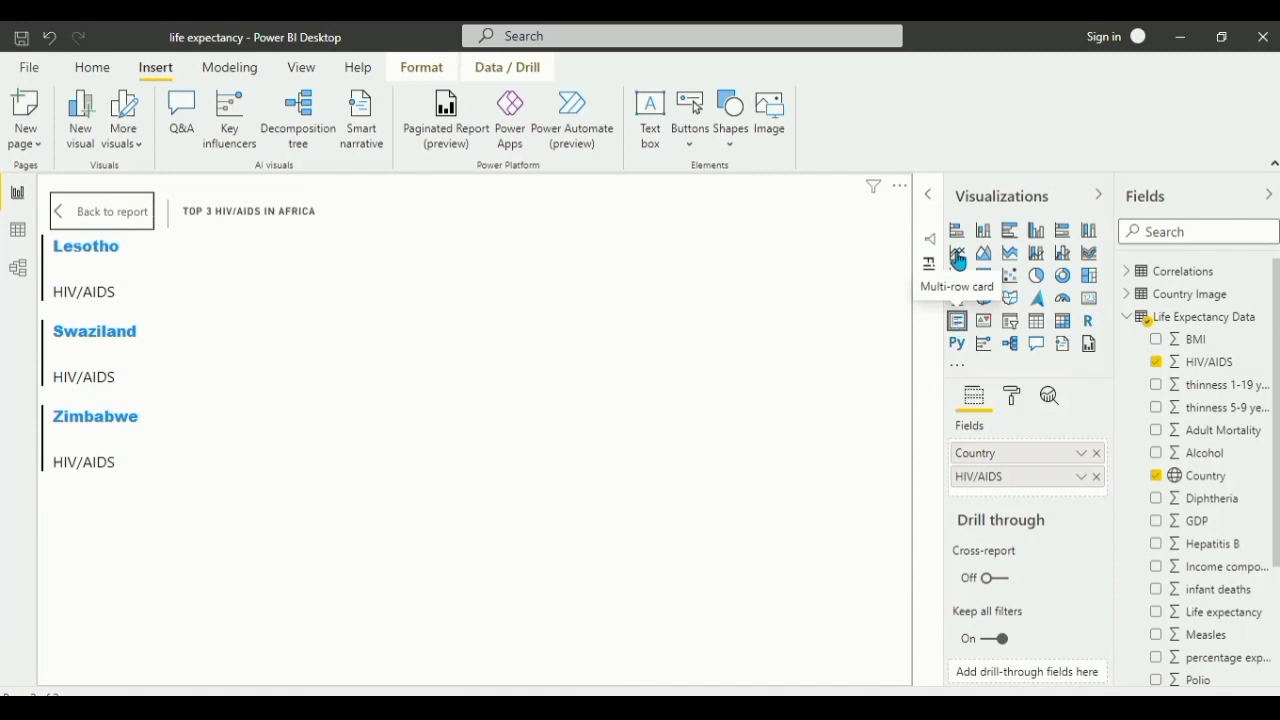
{"action": "left_click", "coordinate": [929, 196]}
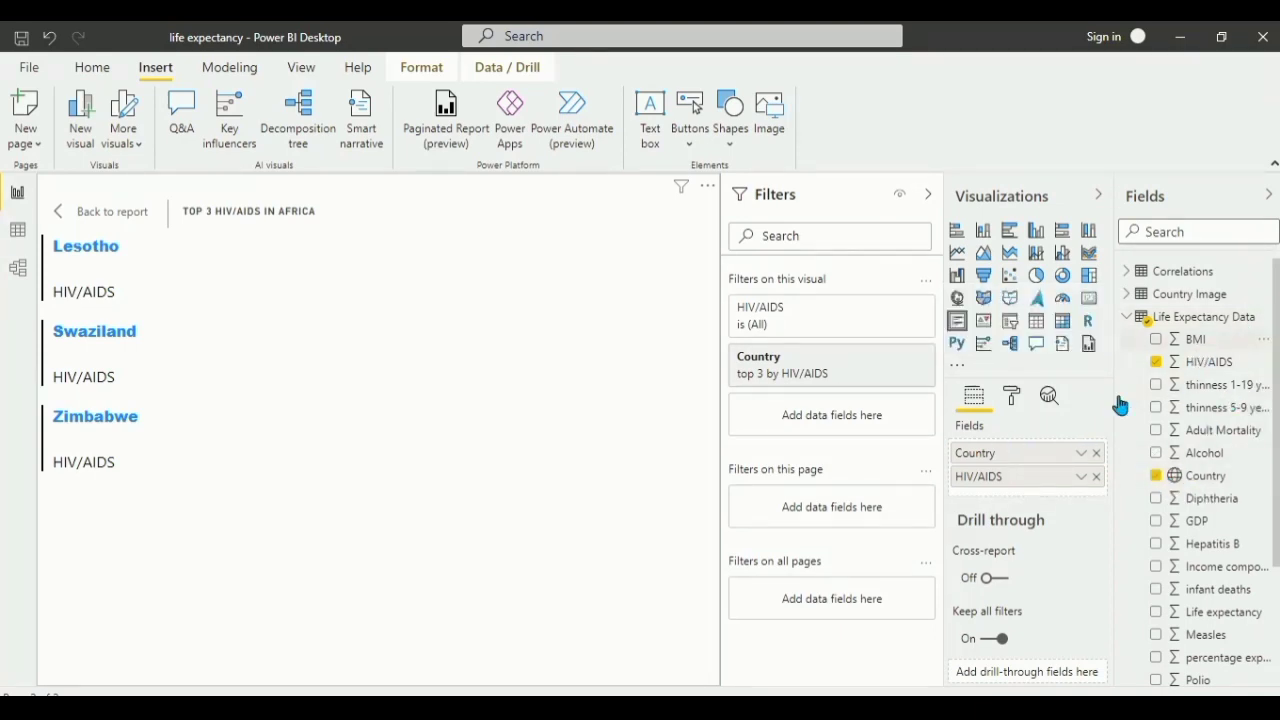
{"action": "left_click", "coordinate": [899, 357]}
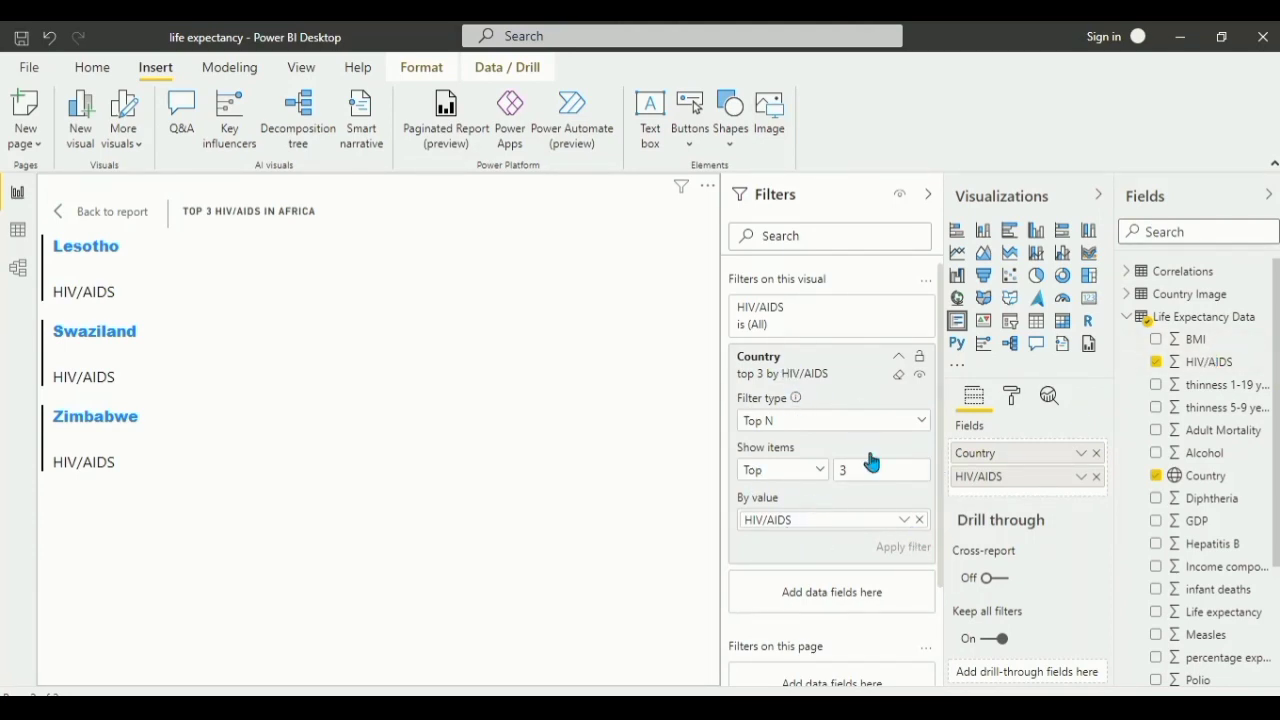
Step: Show the HIV/AIDS card's formatting options, return to the full page, and check its HIV/AIDS value filter without changing it
{"action": "left_click", "coordinate": [1012, 397]}
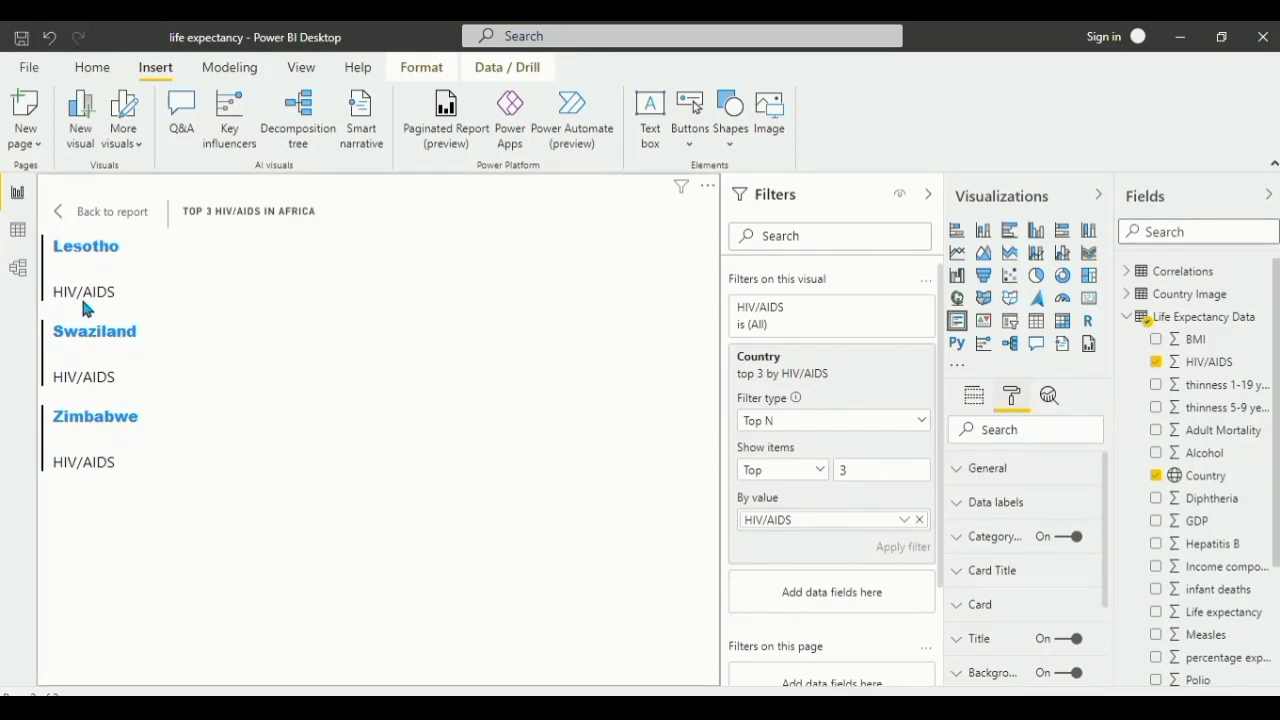
{"action": "left_click", "coordinate": [75, 228]}
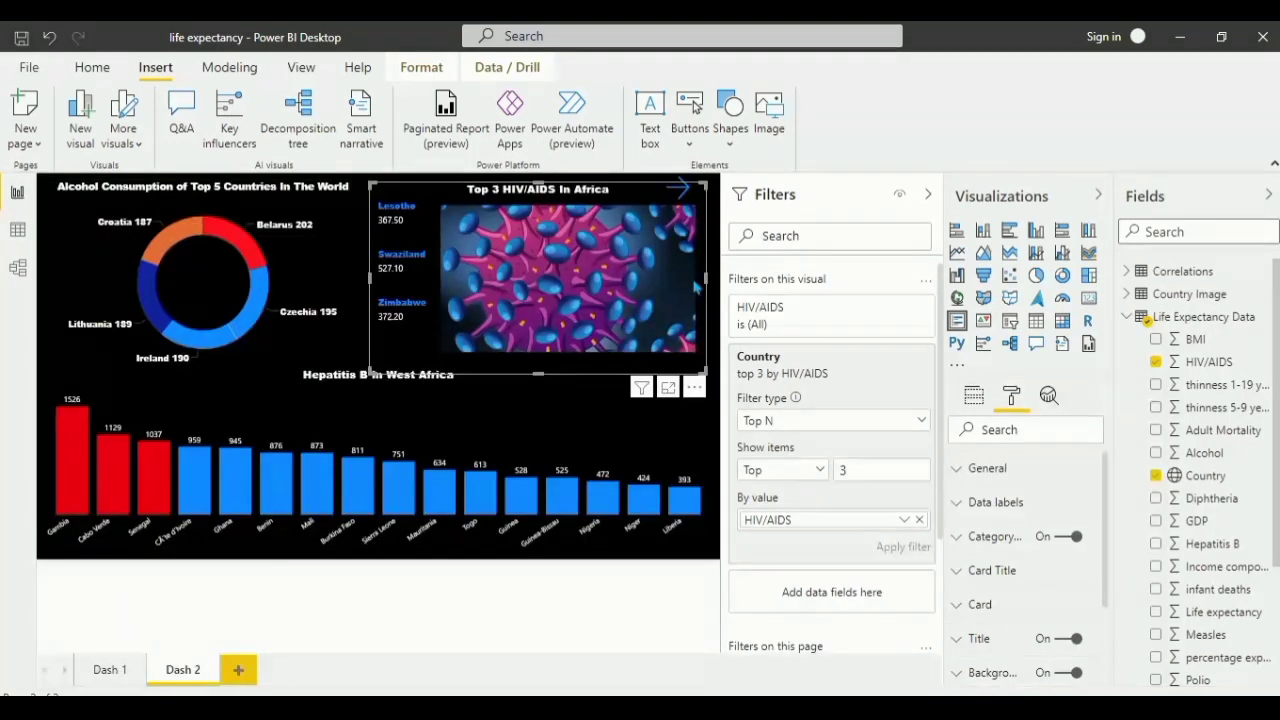
{"action": "left_click", "coordinate": [897, 309]}
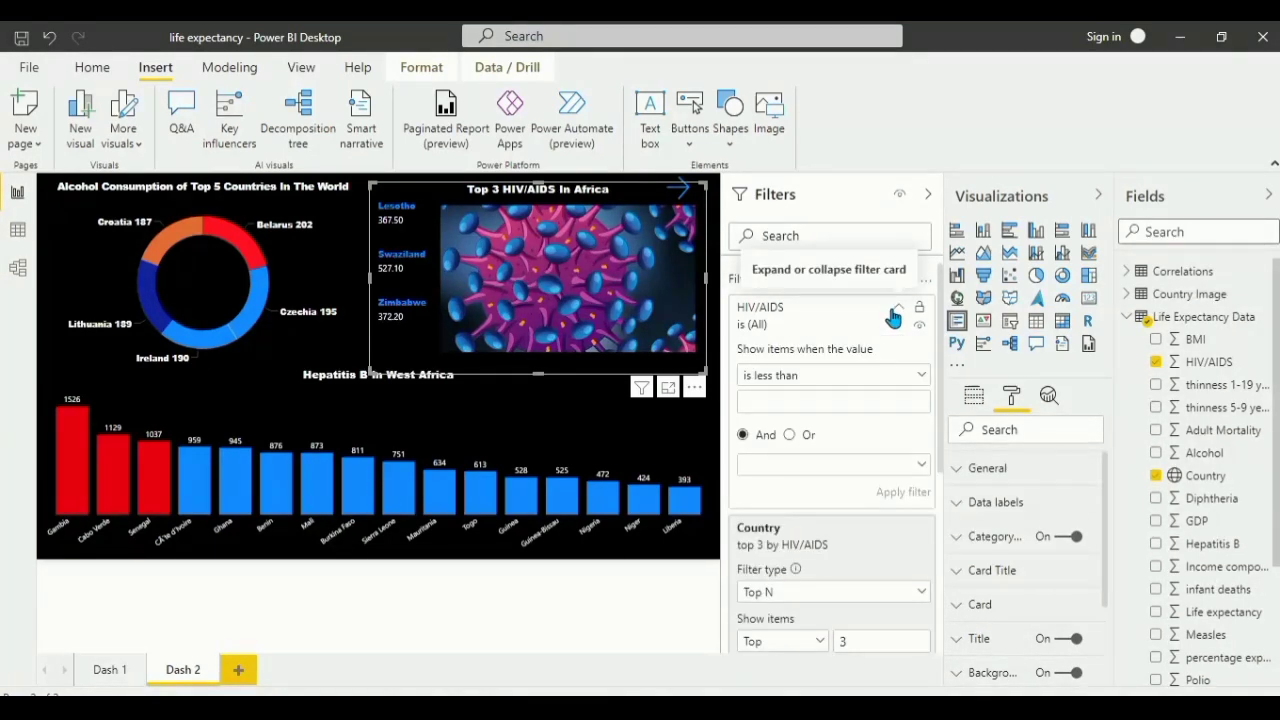
{"action": "left_click", "coordinate": [893, 314]}
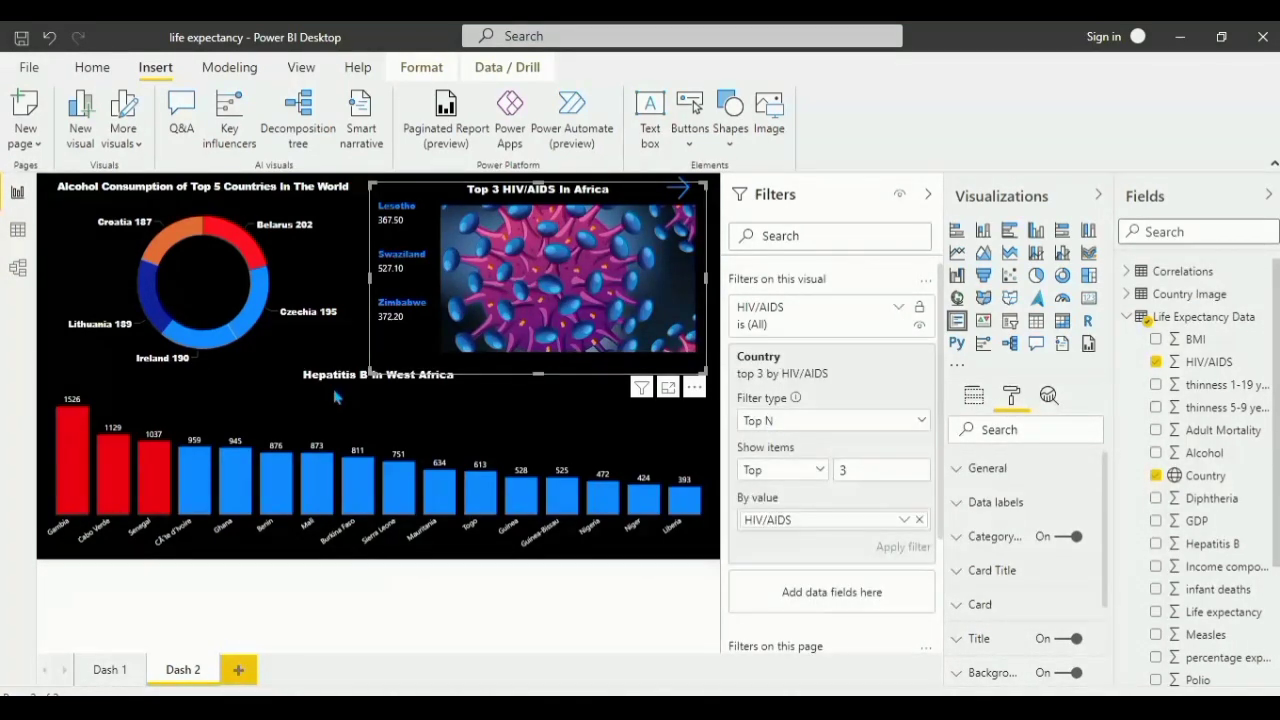